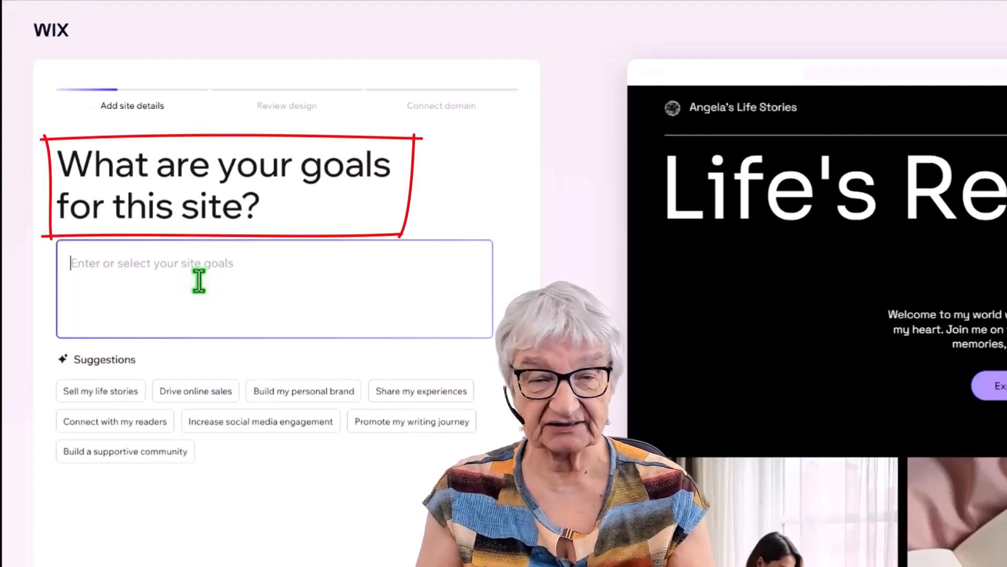
# Enter the site goal "I want to share them with my friends and family and I want to use them as reflections." and continue
pyautogui.write('I want to')
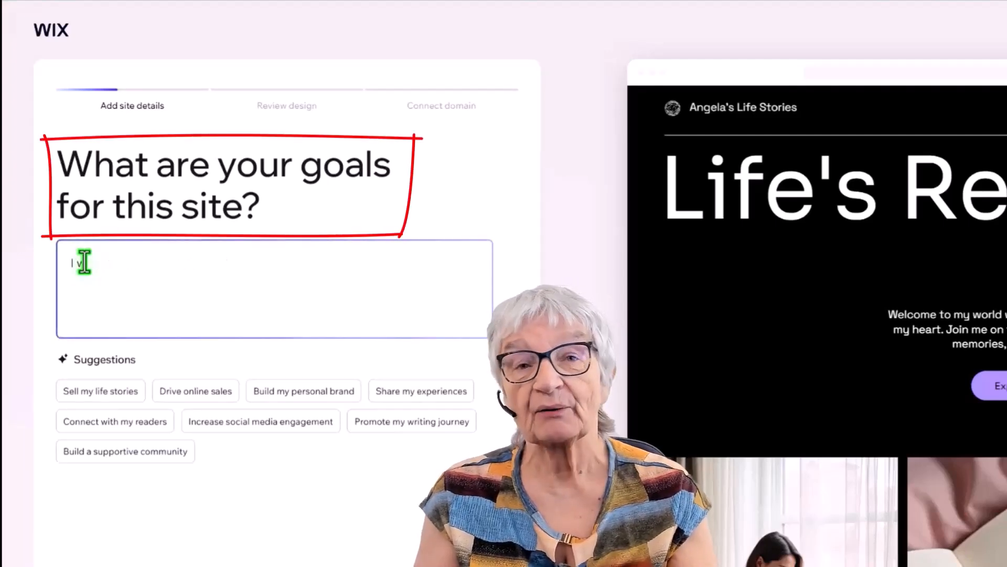
pyautogui.write(' share them with my')
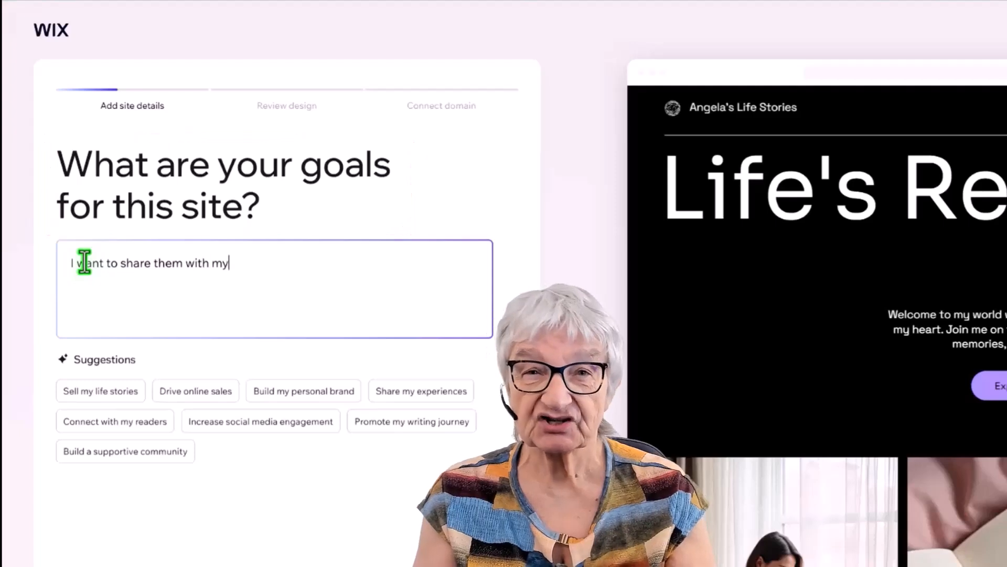
pyautogui.write(' friends and family and ')
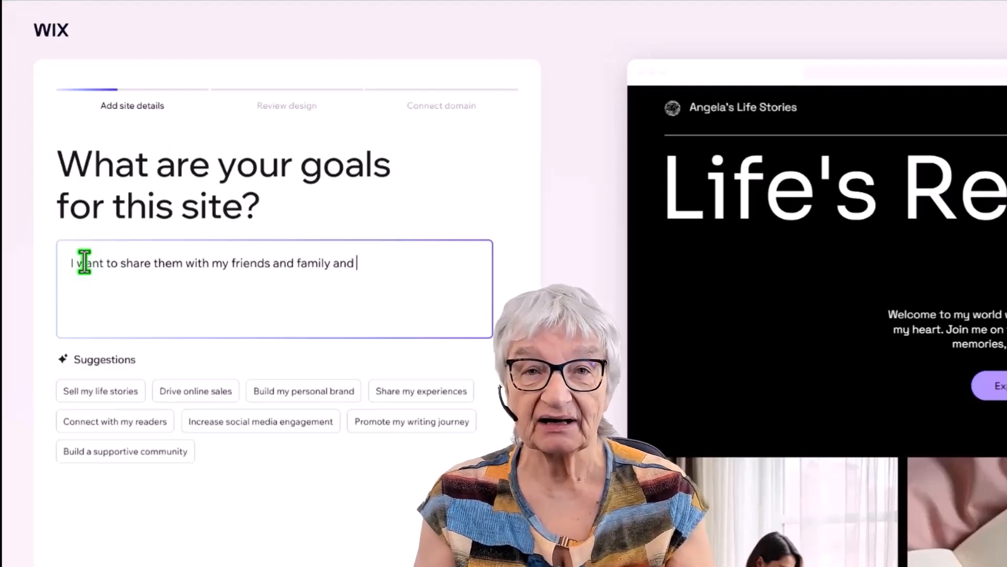
pyautogui.write('I want to use them as reflections.')
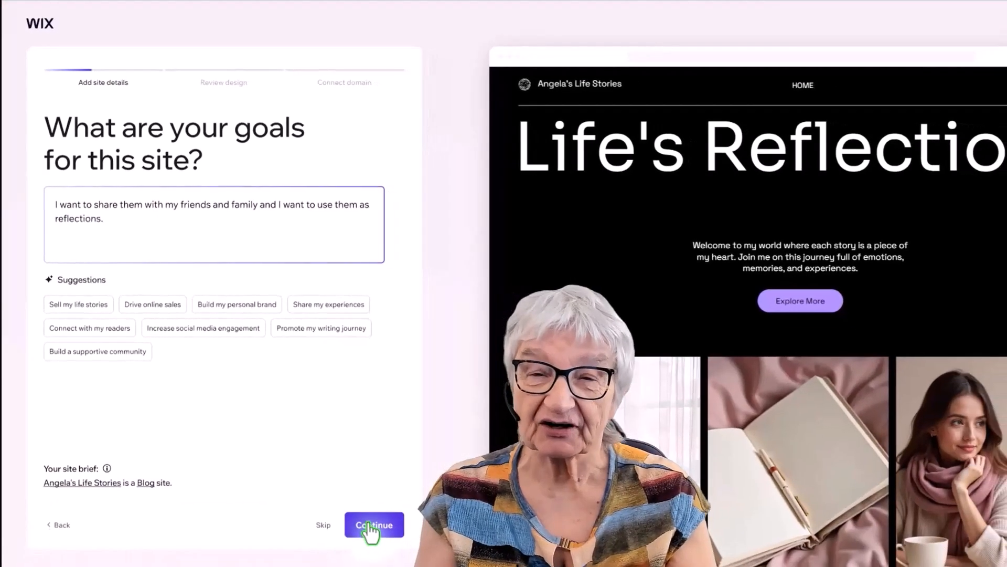
pyautogui.click(371, 526)
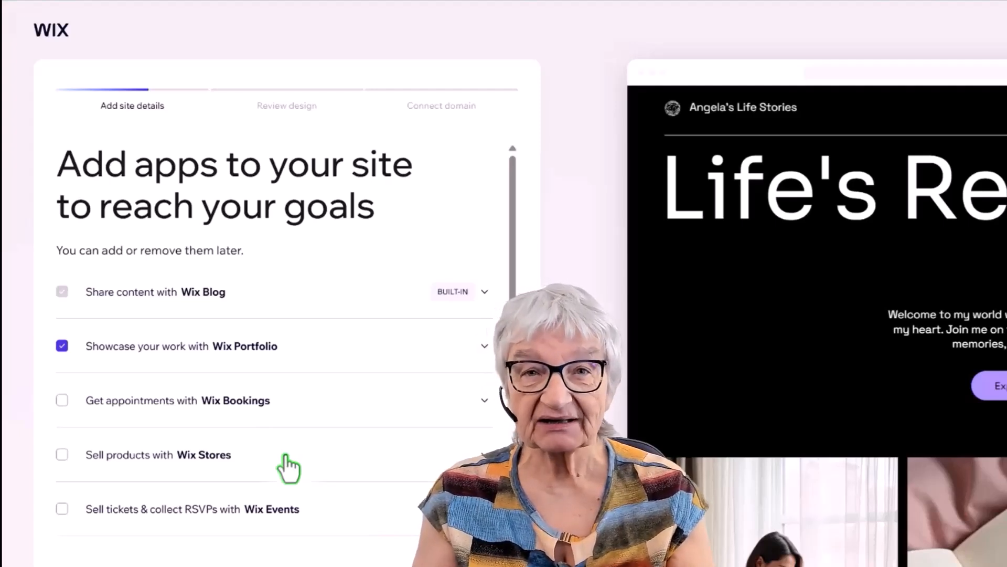
# Exclude the Wix Portfolio app from the site and set the design style to Natural
pyautogui.click(62, 346)
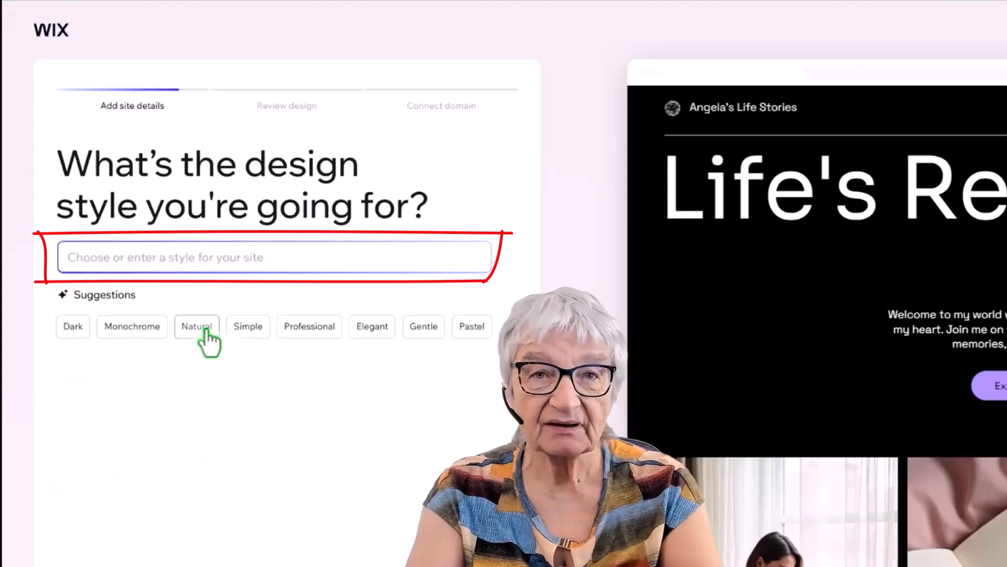
pyautogui.click(206, 328)
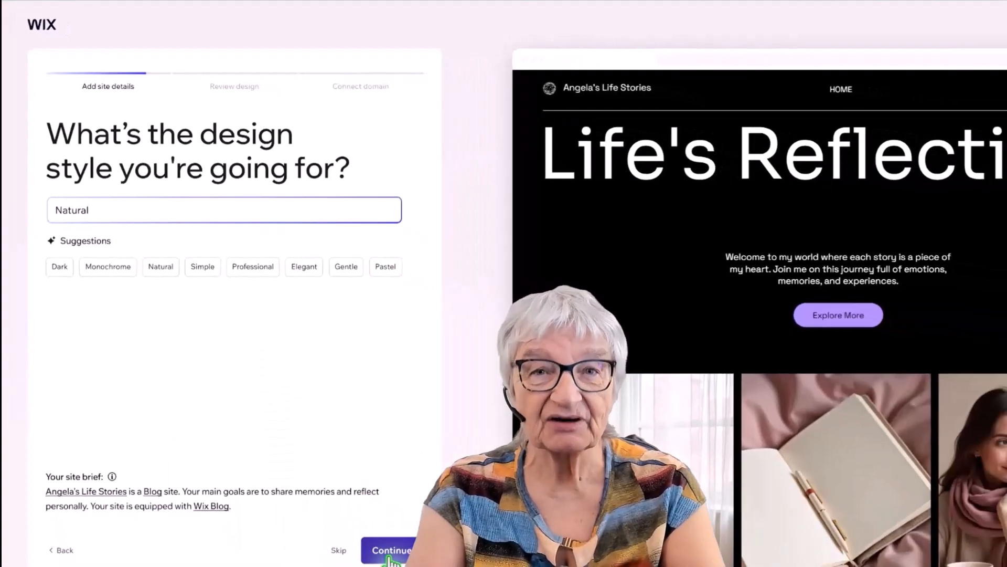
pyautogui.click(393, 551)
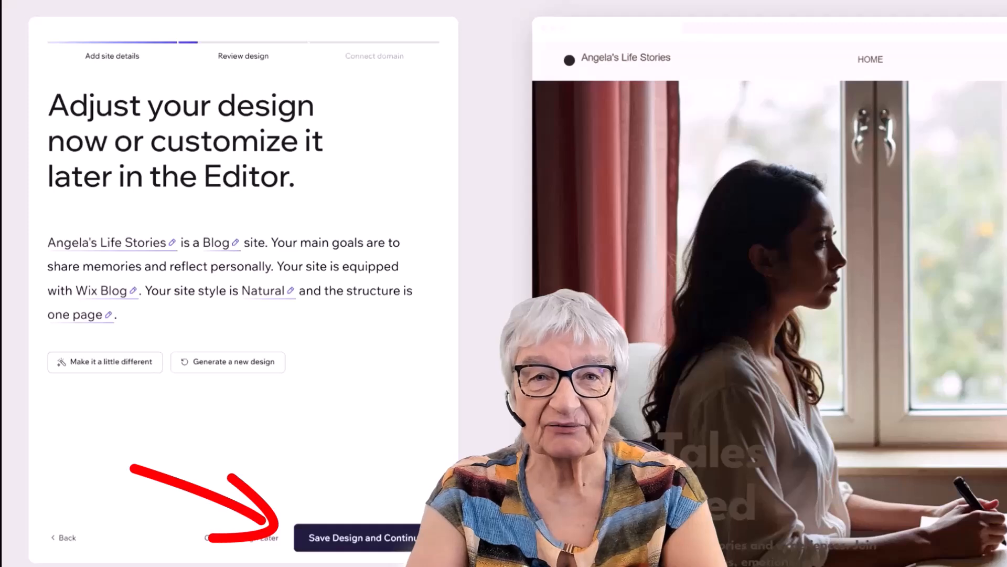
# Save the generated design and skip connecting a domain for now
pyautogui.click(390, 551)
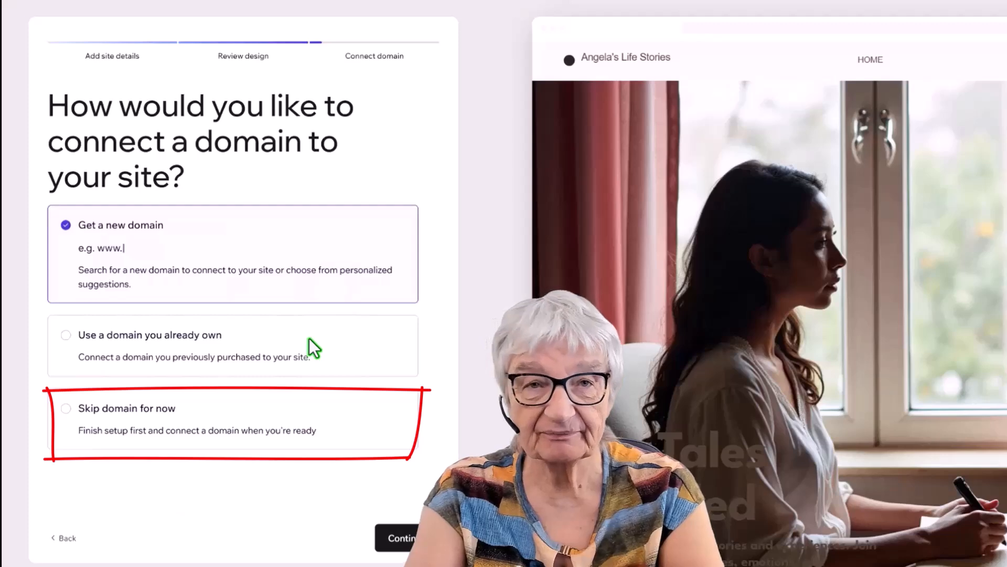
pyautogui.click(70, 412)
pyautogui.click(404, 538)
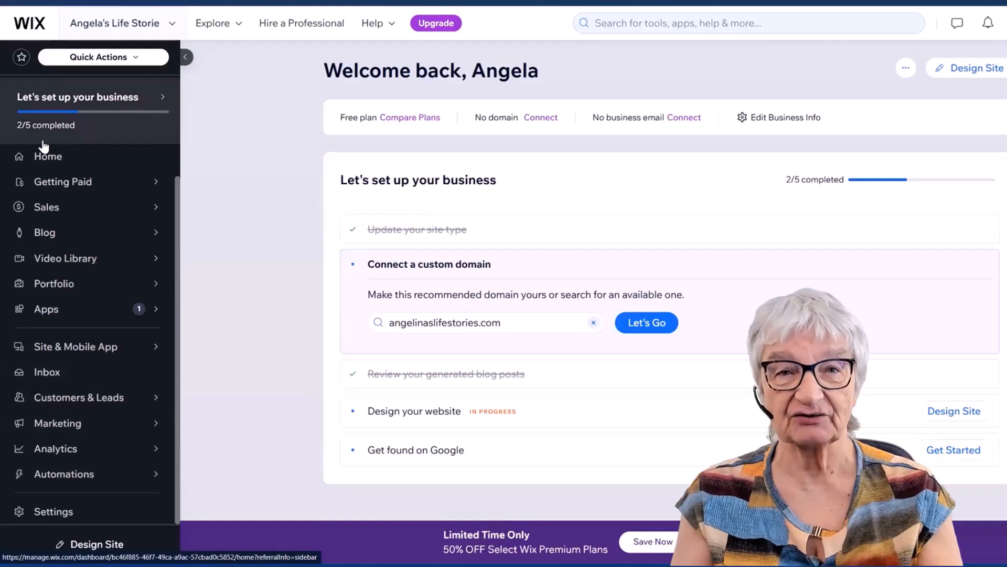
# Start the website design from the setup checklist and browse the gallery of all website templates
pyautogui.scroll(1, 44, 146)
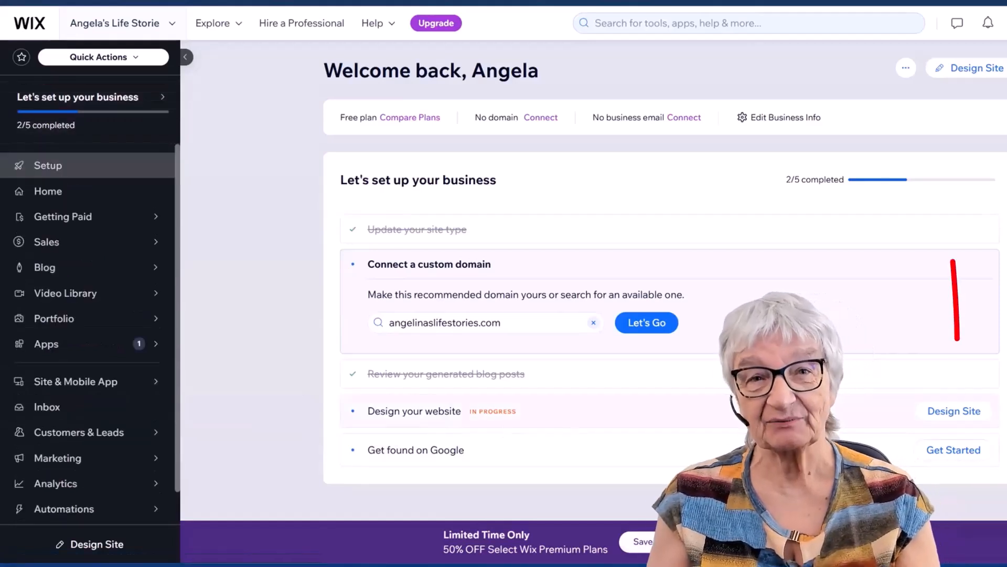
pyautogui.click(956, 412)
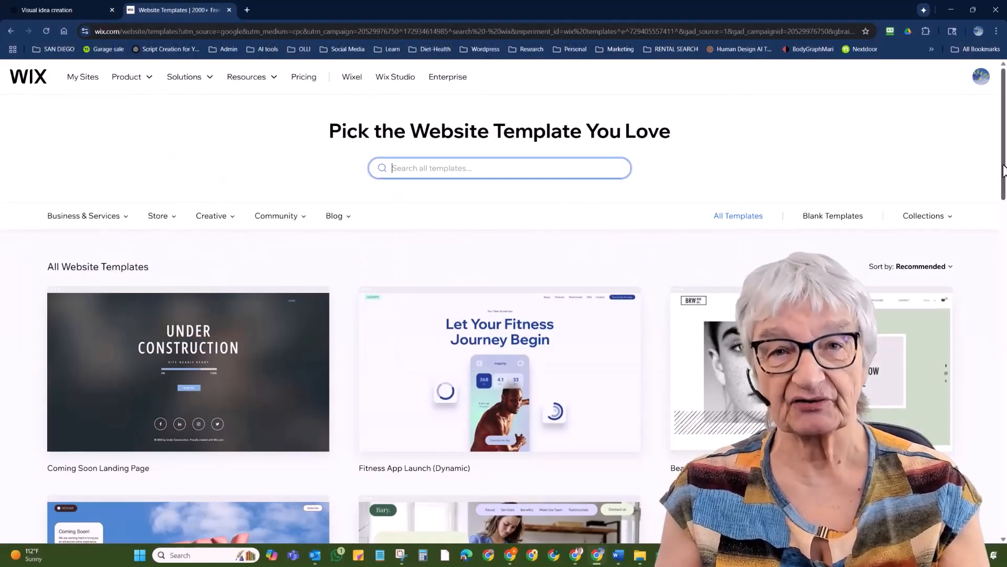
pyautogui.scroll(-3, 504, 301)
pyautogui.scroll(-6, 504, 301)
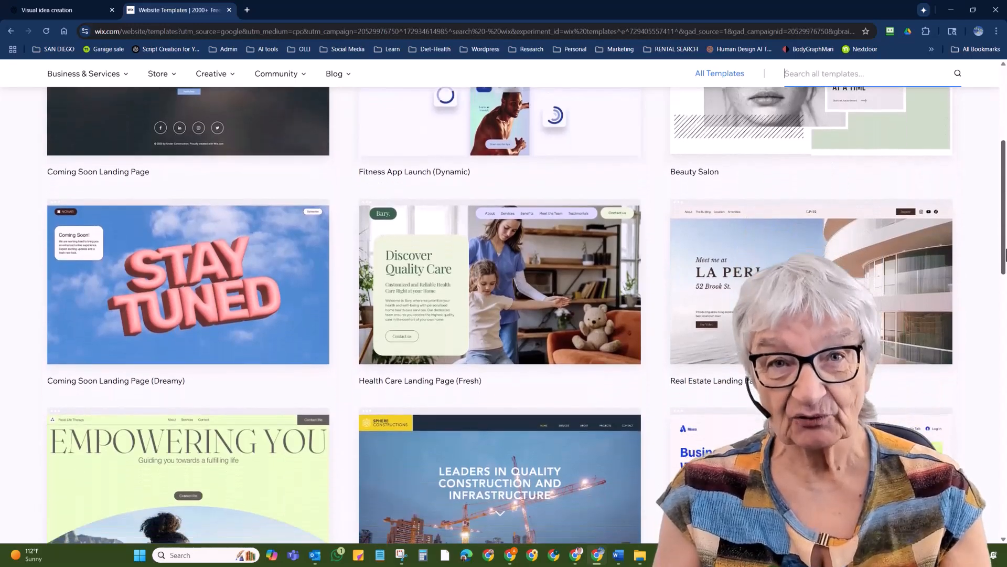
pyautogui.scroll(-3, 504, 300)
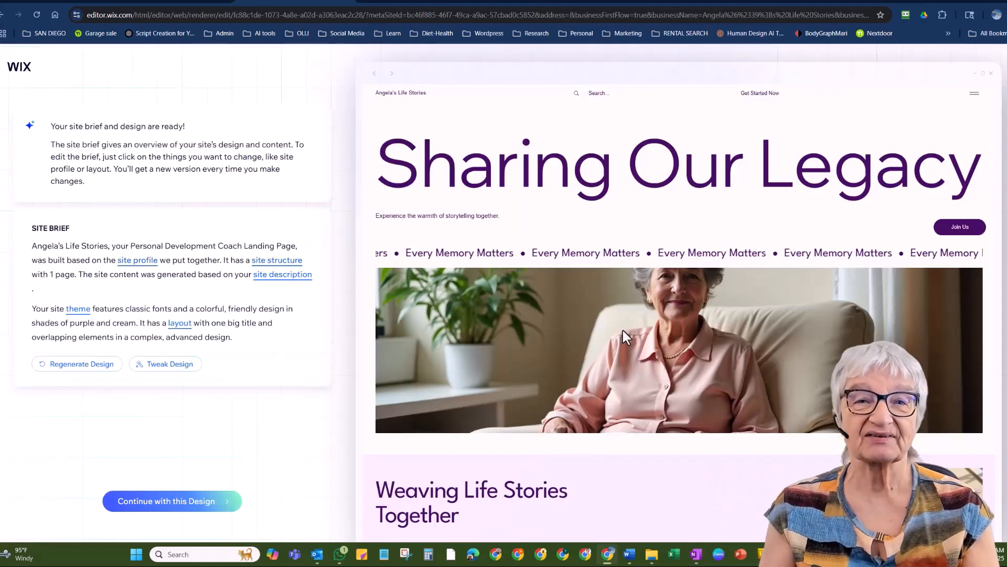
# Examine the generated site preview from the headline section down to the newsletter sign-up section
pyautogui.scroll(-4, 930, 364)
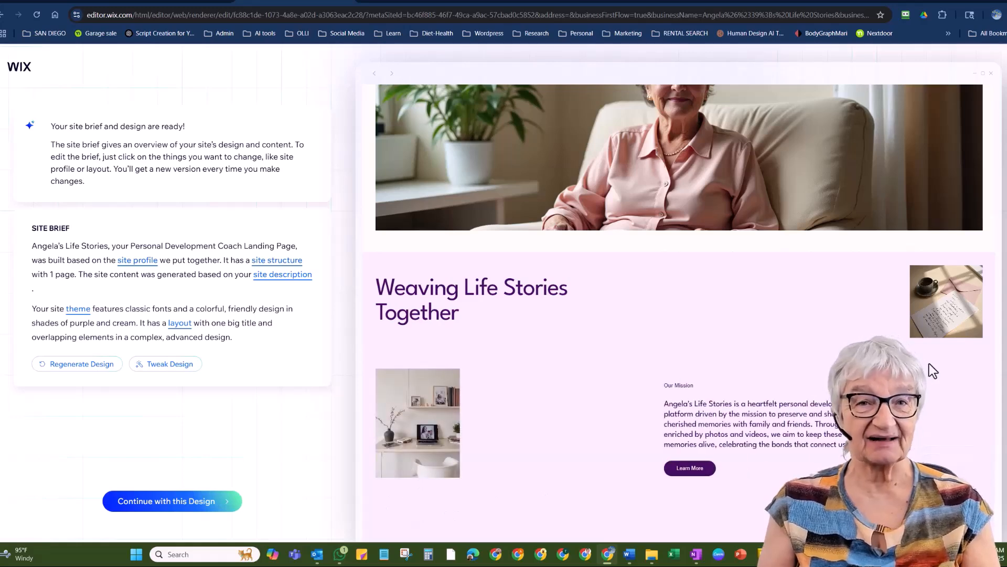
pyautogui.scroll(-8, 934, 370)
pyautogui.scroll(-12, 938, 378)
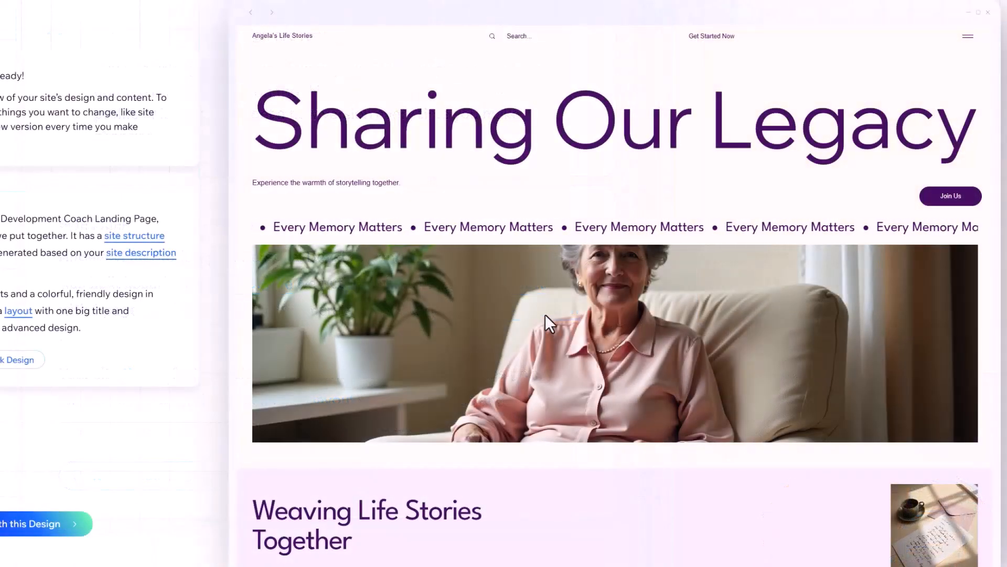
pyautogui.scroll(-5, 546, 314)
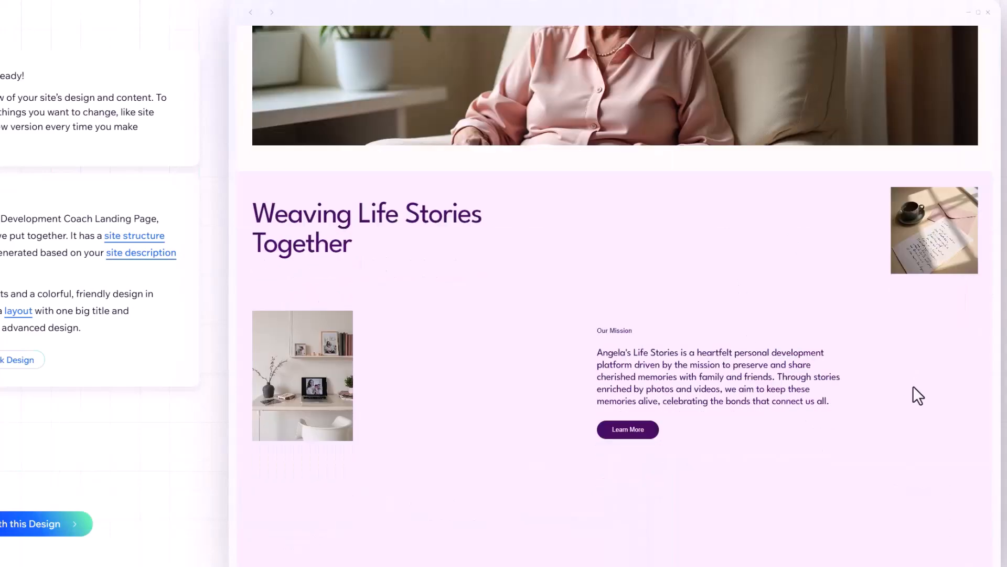
pyautogui.scroll(-15, 913, 388)
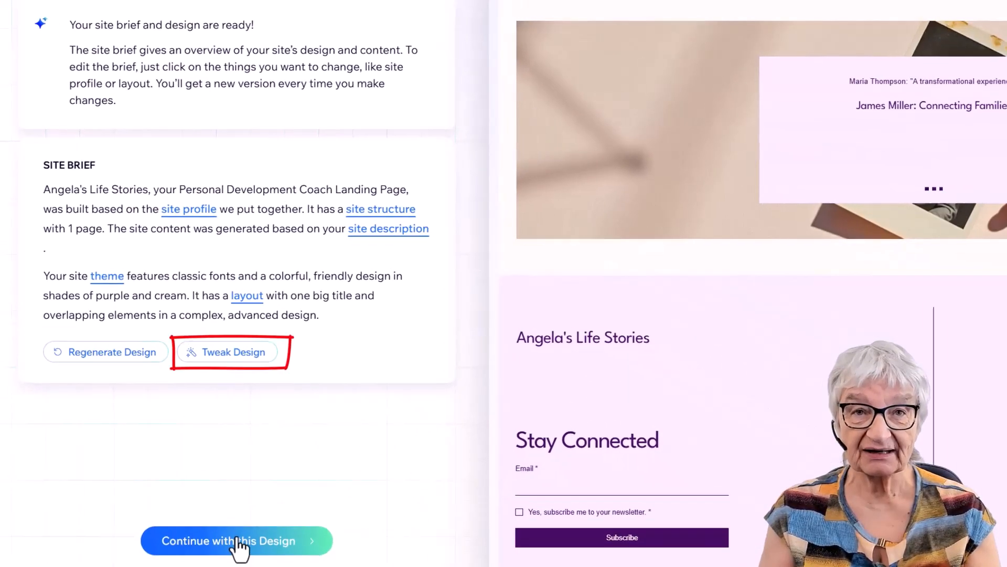
# Accept the generated design, clear the suggested domain name and continue to the site editor without a domain
pyautogui.click(236, 536)
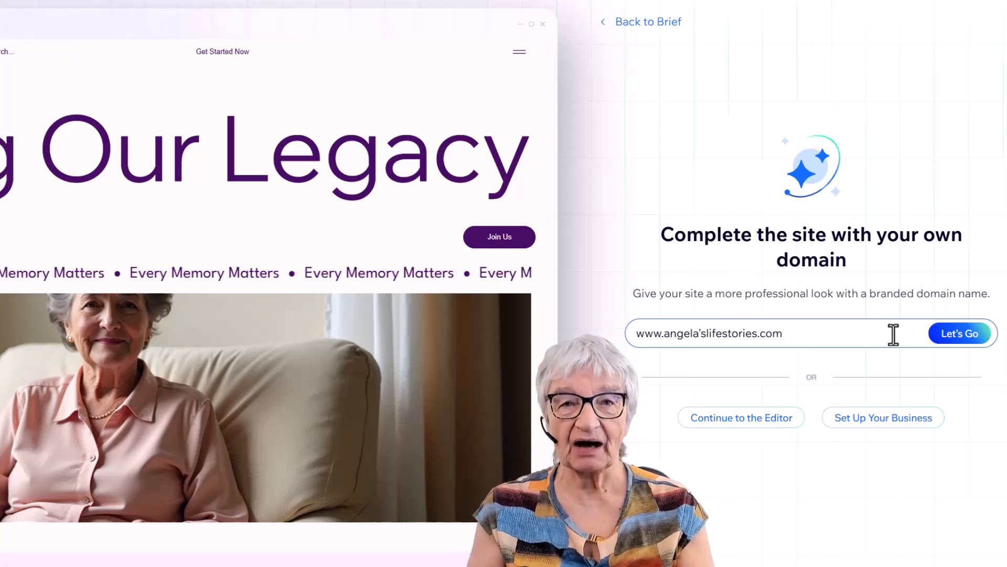
pyautogui.moveTo(894, 335); pyautogui.dragTo(640, 334)
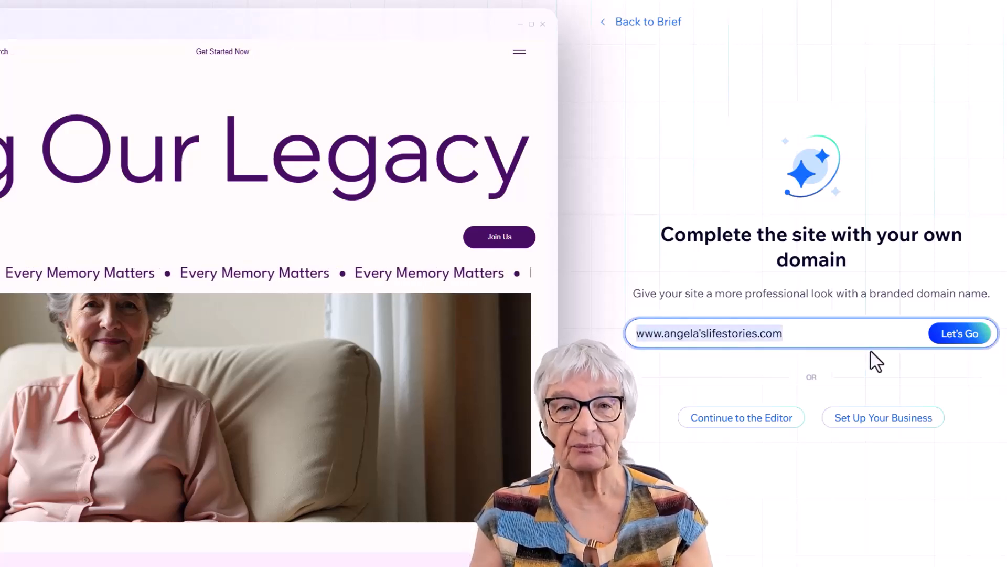
pyautogui.press('BackSpace')
pyautogui.click(747, 416)
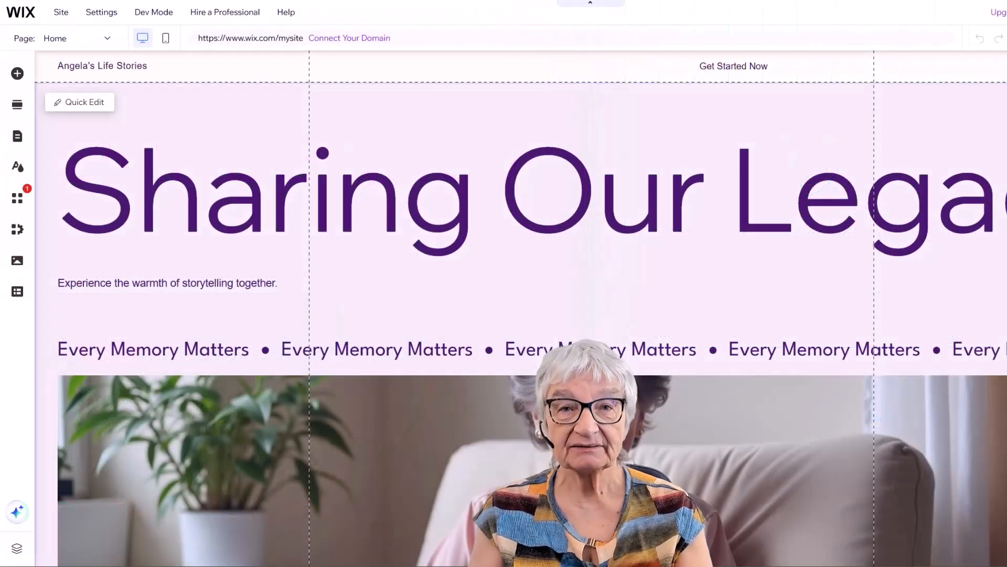
# Select the full Our Mission paragraph and start generating replacement text with AI, beginning the description with "I was bo"
pyautogui.scroll(-15, 519, 309)
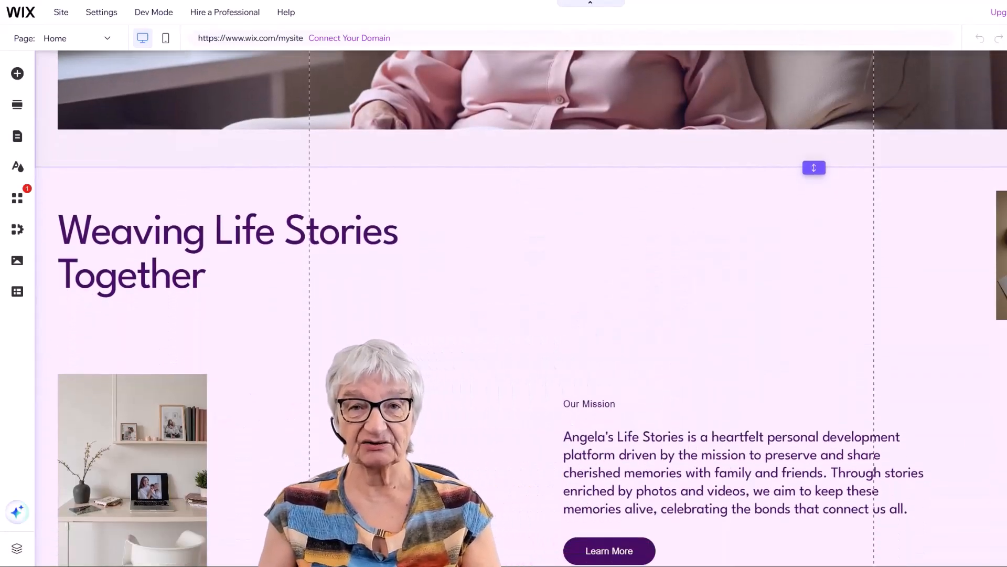
pyautogui.scroll(-3, 925, 280)
pyautogui.click(669, 354)
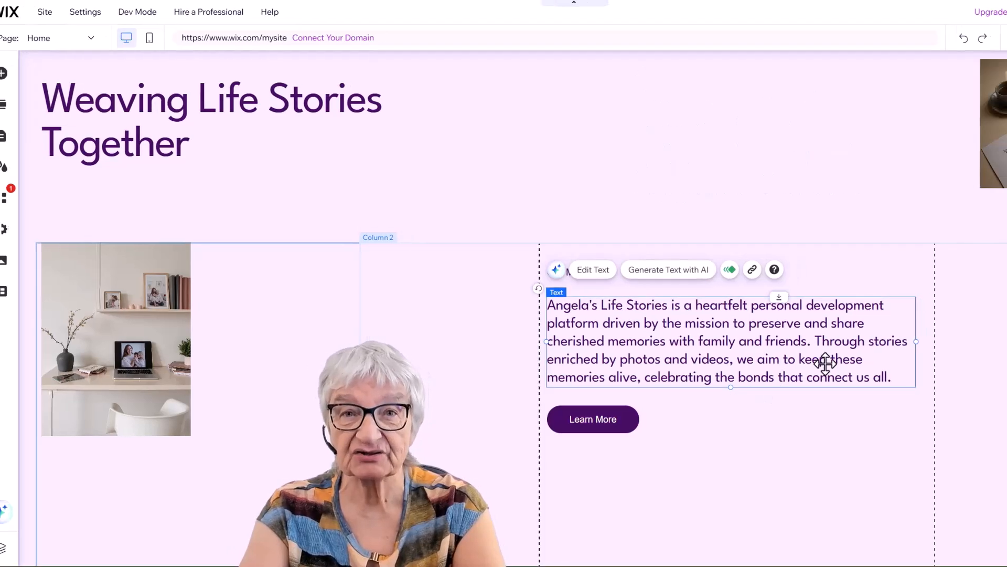
pyautogui.doubleClick(708, 350)
pyautogui.moveTo(534, 347); pyautogui.dragTo(765, 387)
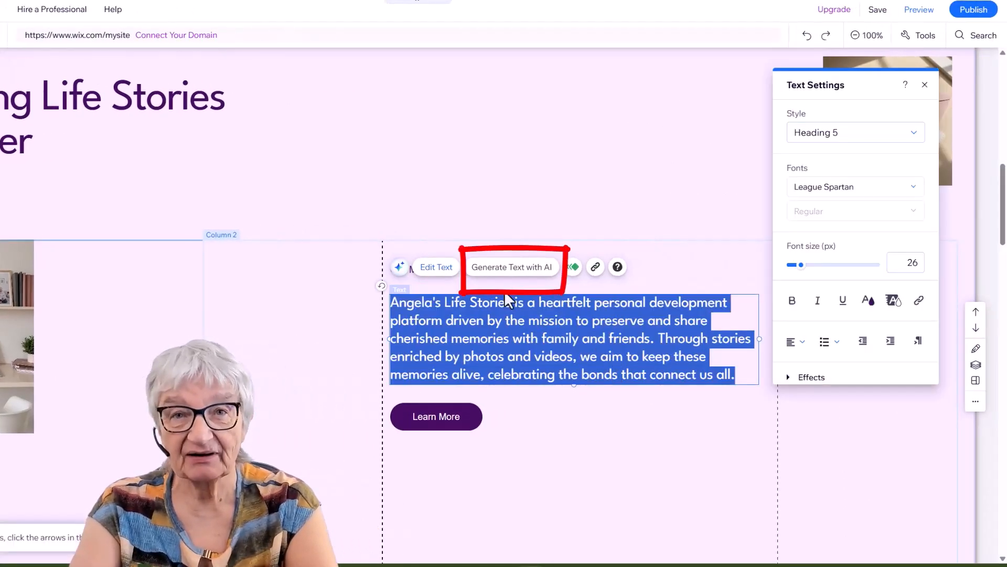
pyautogui.click(512, 274)
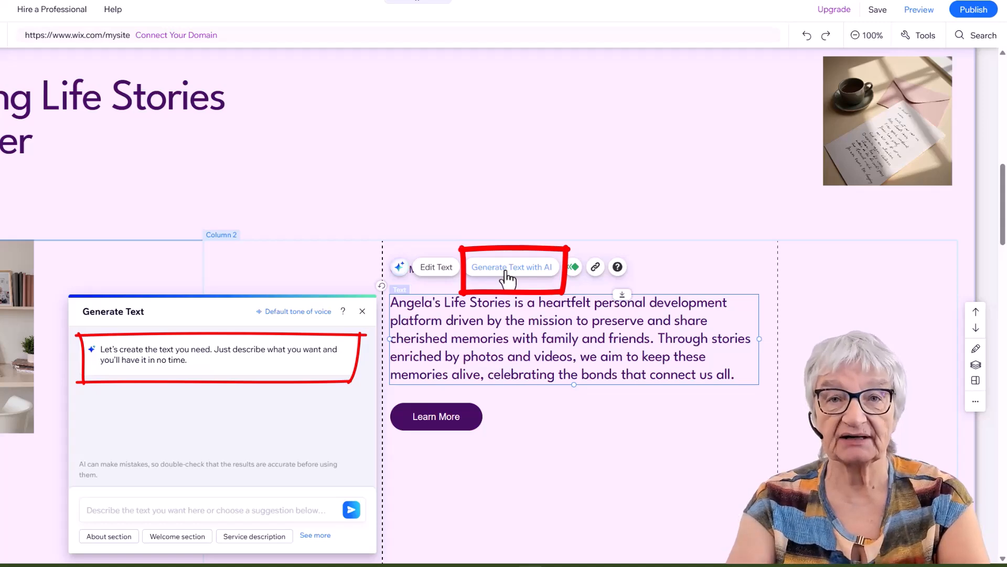
pyautogui.click(119, 509)
pyautogui.write('I was bo')
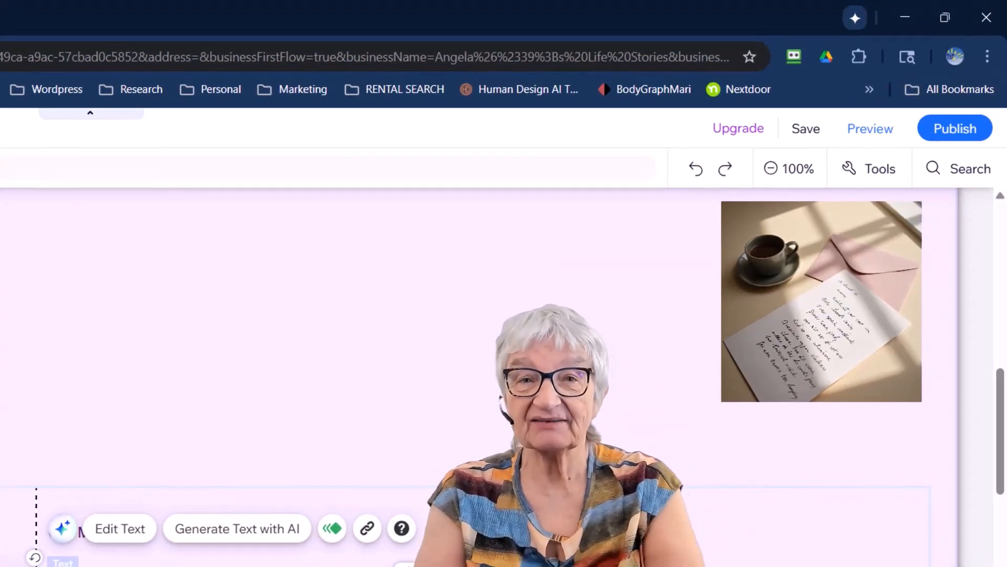
# Publish the site and look through the live home page down past the Offerings section
pyautogui.click(956, 129)
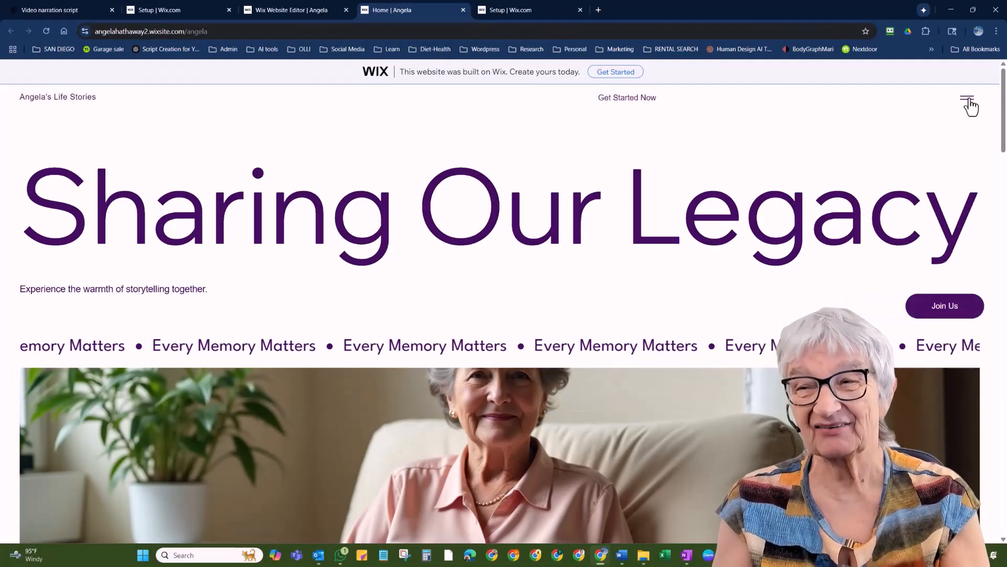
pyautogui.scroll(-10, 929, 241)
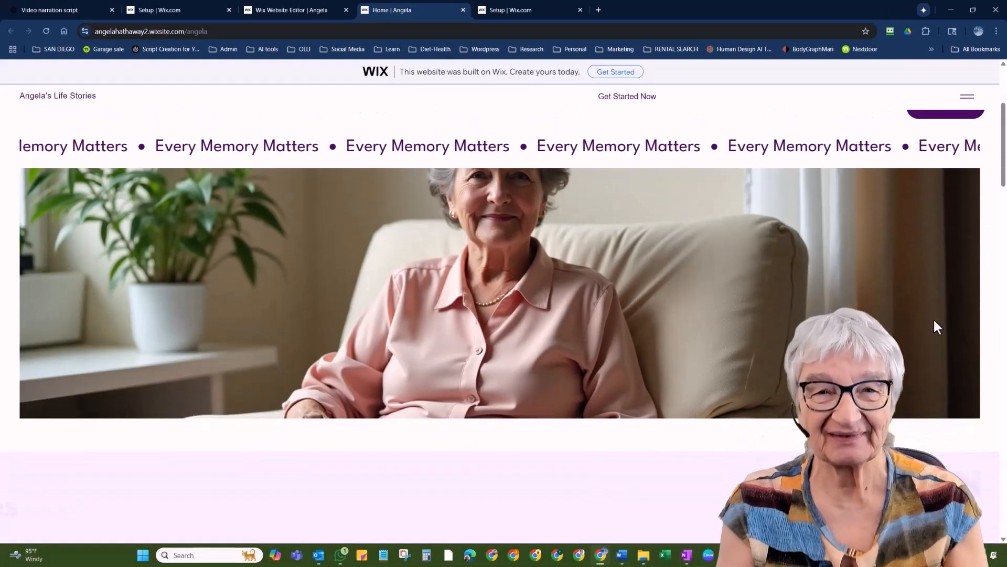
pyautogui.scroll(-15, 938, 303)
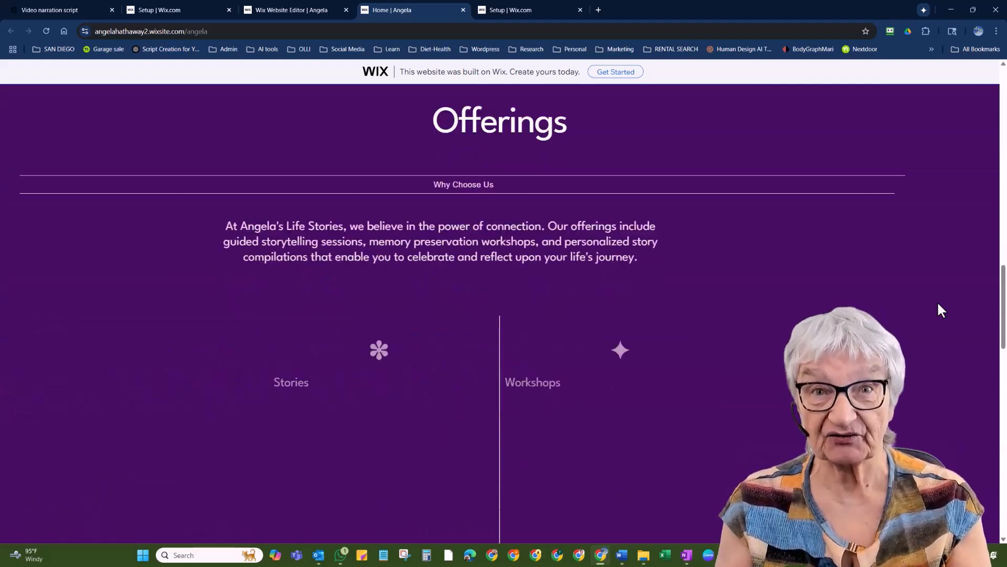
pyautogui.scroll(-10, 939, 299)
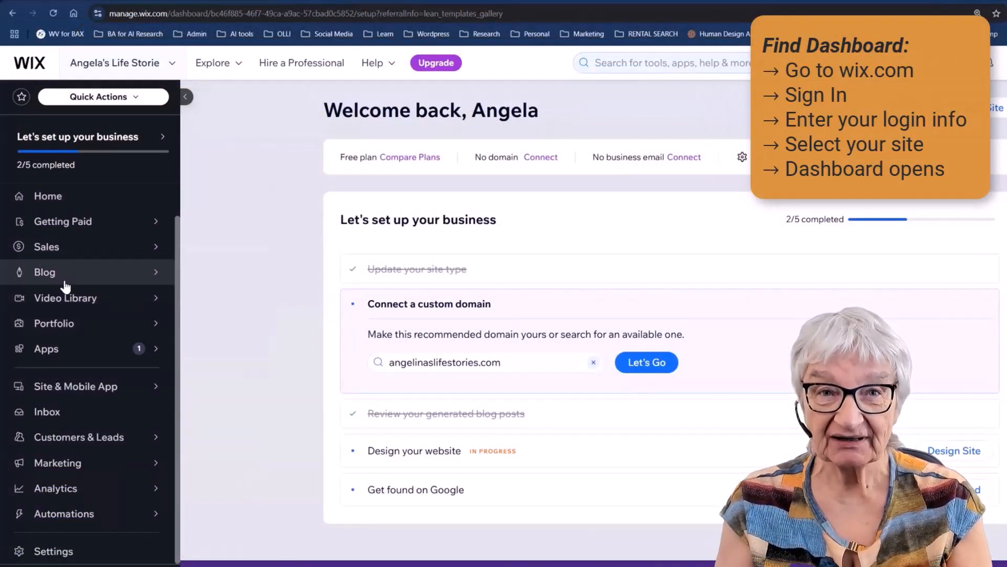
# Open the blog's list of posts from the site dashboard and create a new post
pyautogui.moveTo(66, 286)
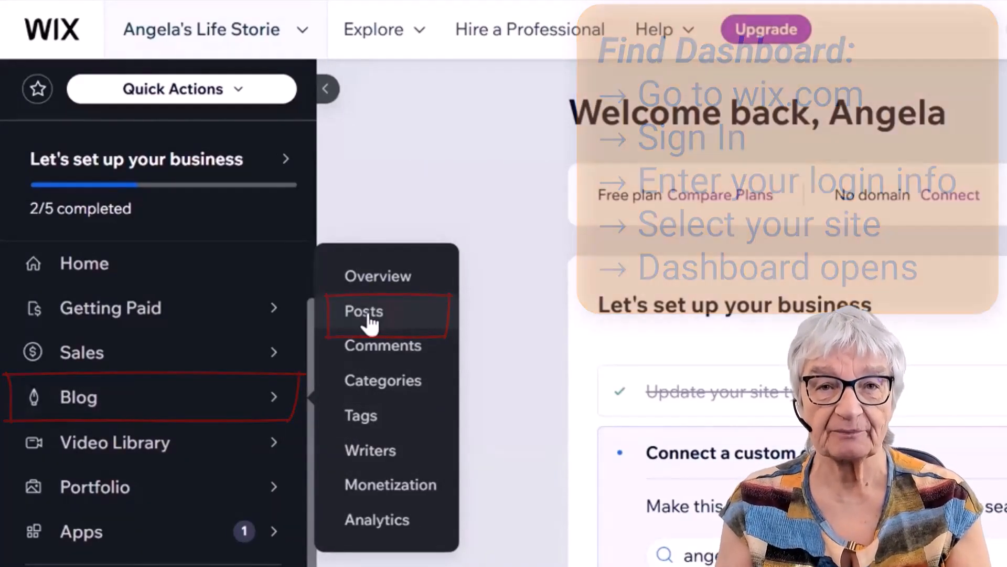
pyautogui.click(370, 317)
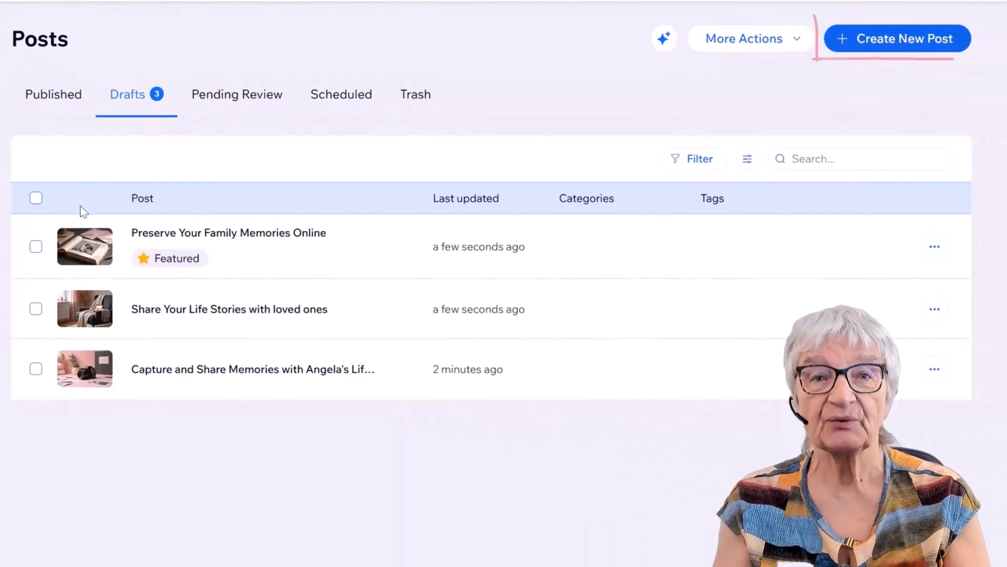
pyautogui.click(921, 43)
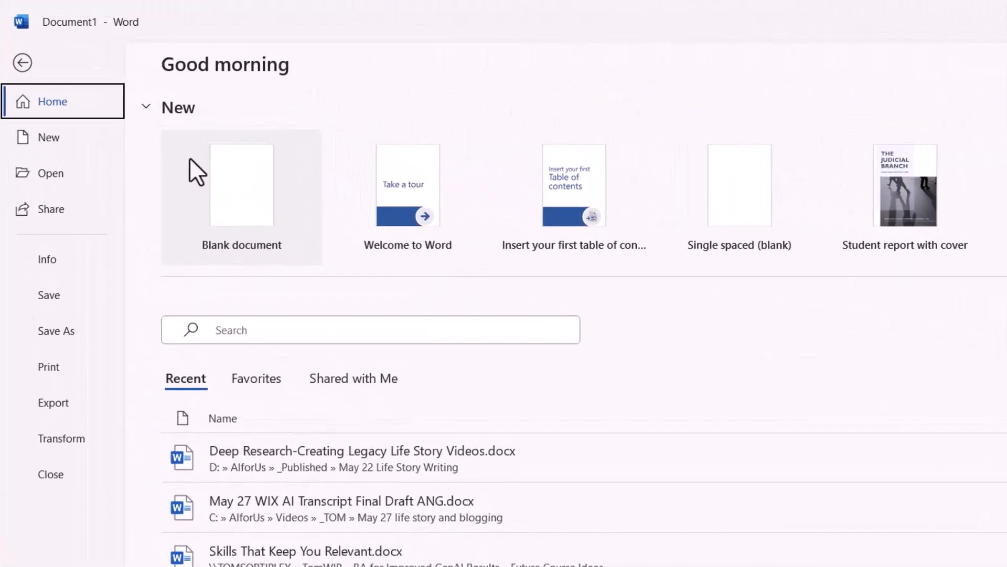
# In Word, open Florida_Golf_Championship_Story.docx from the "May 27 life story and blogging" folder
pyautogui.click(54, 173)
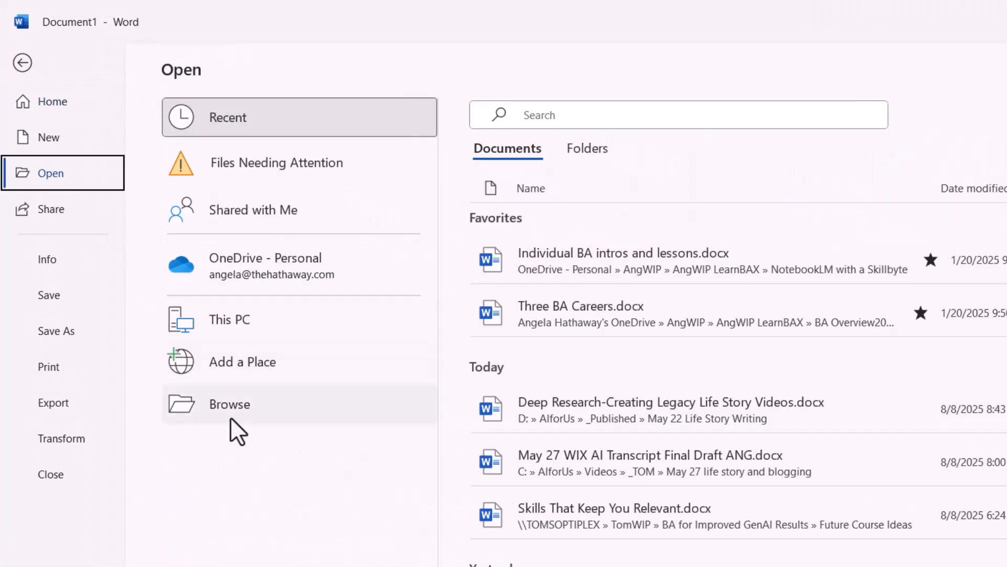
pyautogui.click(241, 406)
pyautogui.click(241, 178)
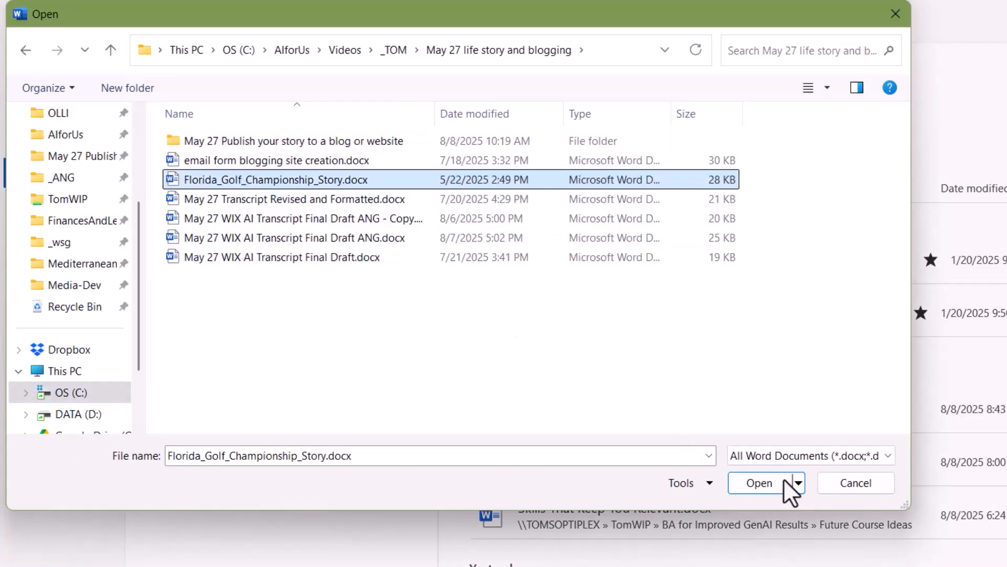
pyautogui.click(750, 482)
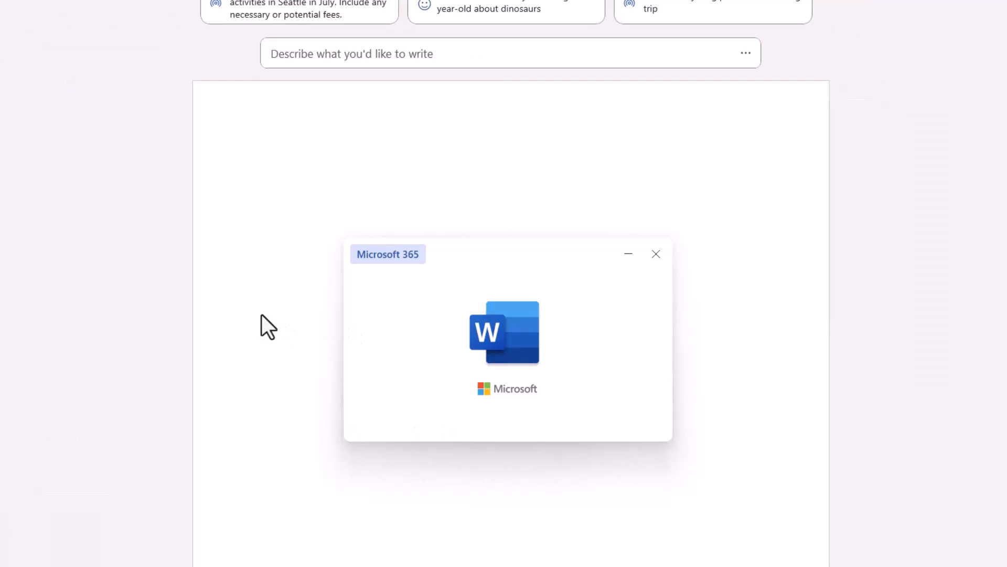
# Copy the golf championship story from the Word document and paste it into the body of the new Wix blog post
pyautogui.moveTo(353, 125); pyautogui.dragTo(380, 119)
pyautogui.rightClick(380, 118)
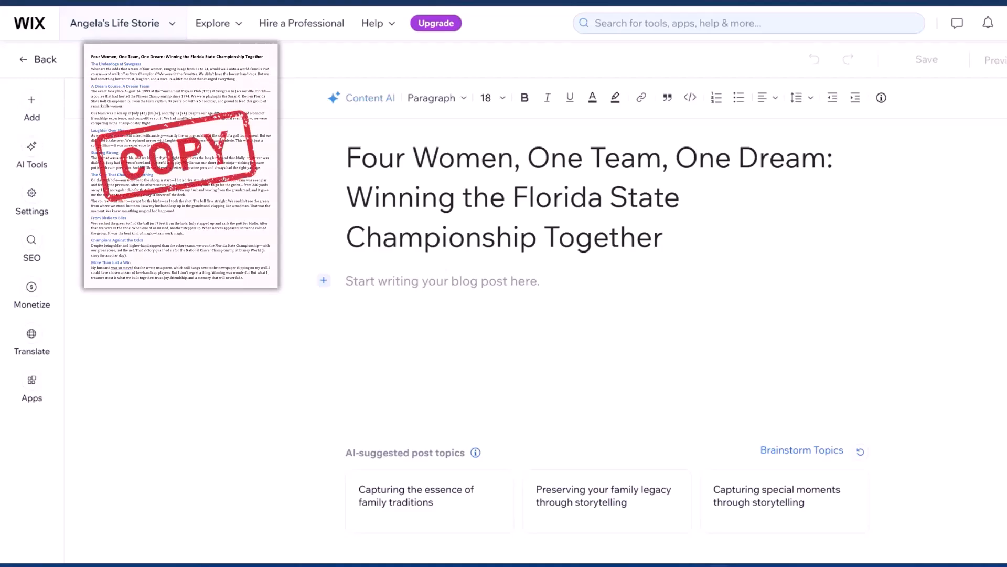
pyautogui.hotkey('ctrl', 'v')
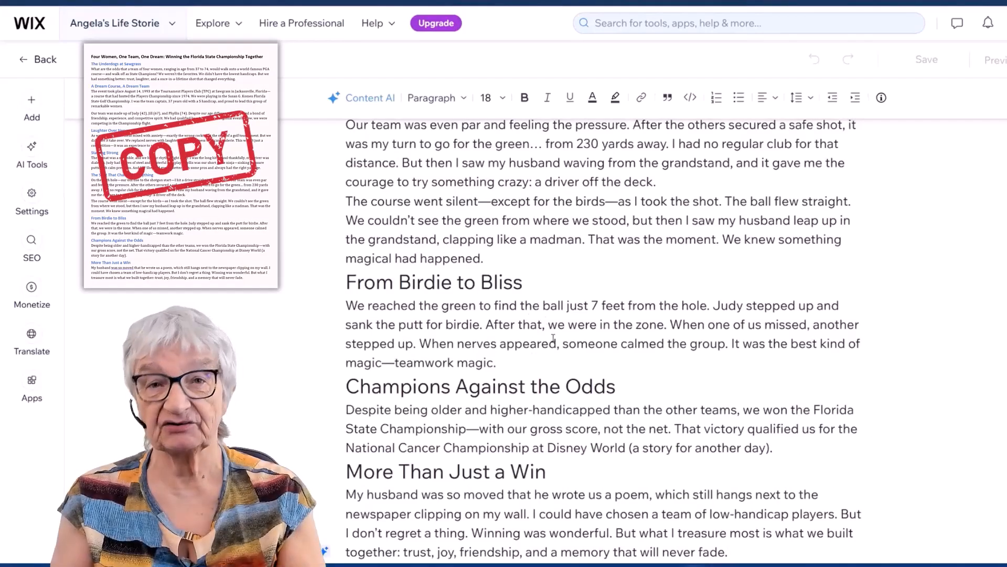
pyautogui.scroll(15, 518, 260)
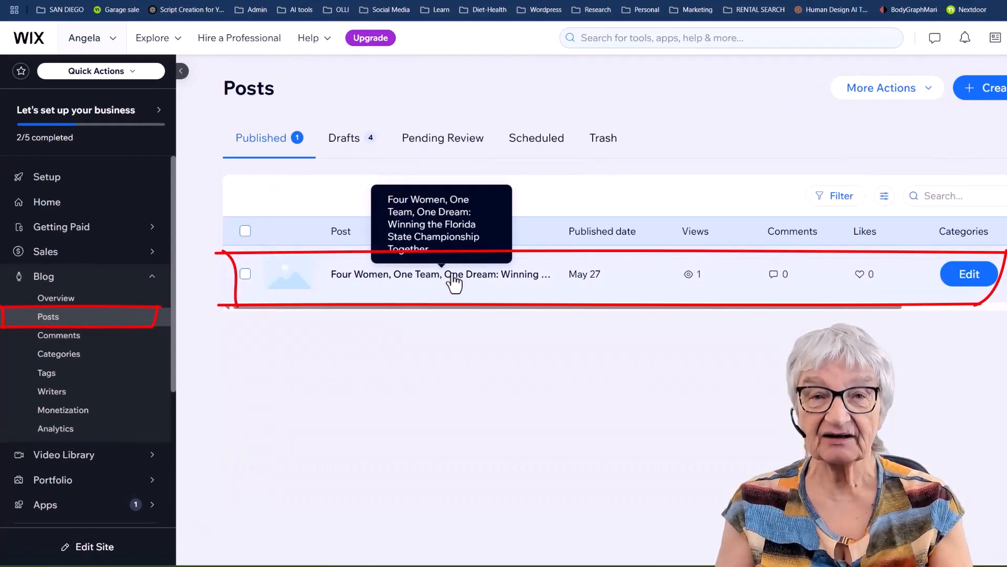
# Open the published "Four Women, One Team, One Dream" post for editing and look at the Content AI prompt
pyautogui.click(975, 278)
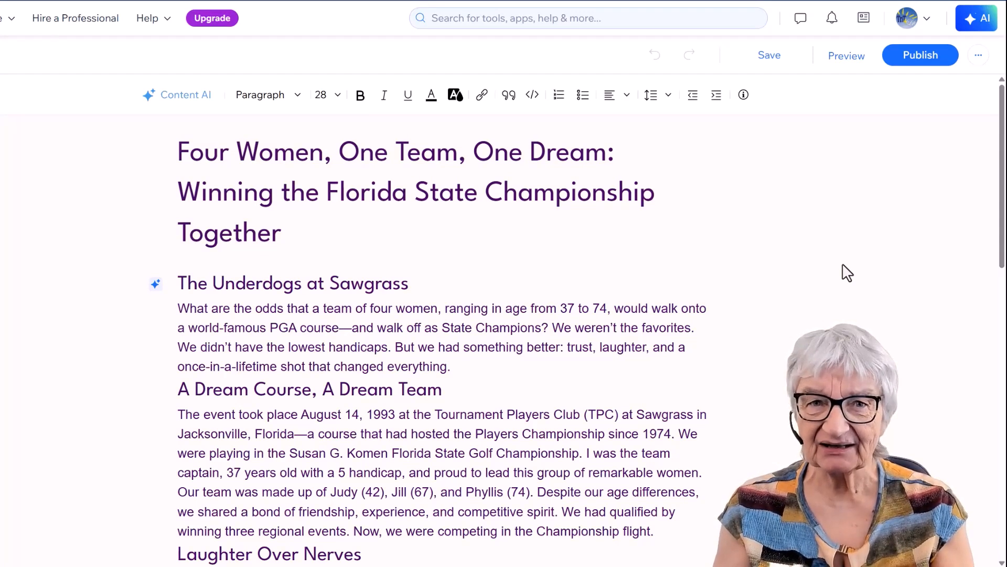
pyautogui.click(179, 97)
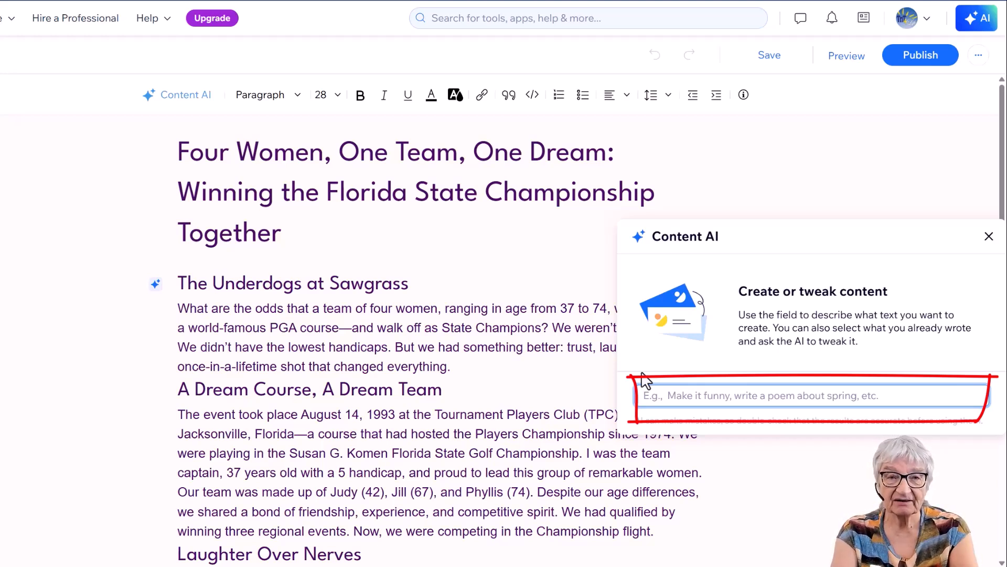
pyautogui.click(989, 237)
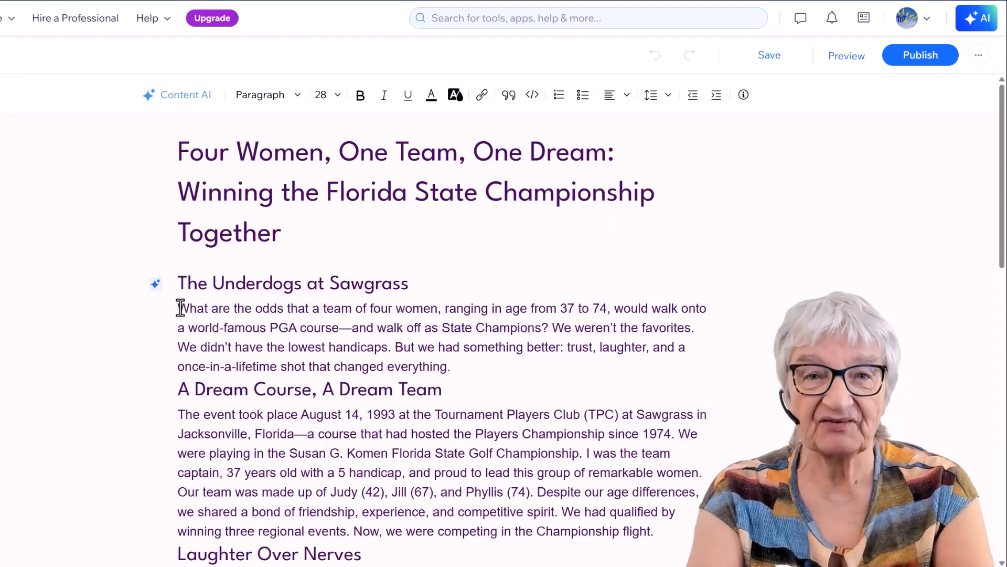
# Insert a Content AI rephrasing of the paragraph under "The Underdogs at Sawgrass" below the original, and remove the inserted version again
pyautogui.moveTo(180, 308); pyautogui.dragTo(467, 367)
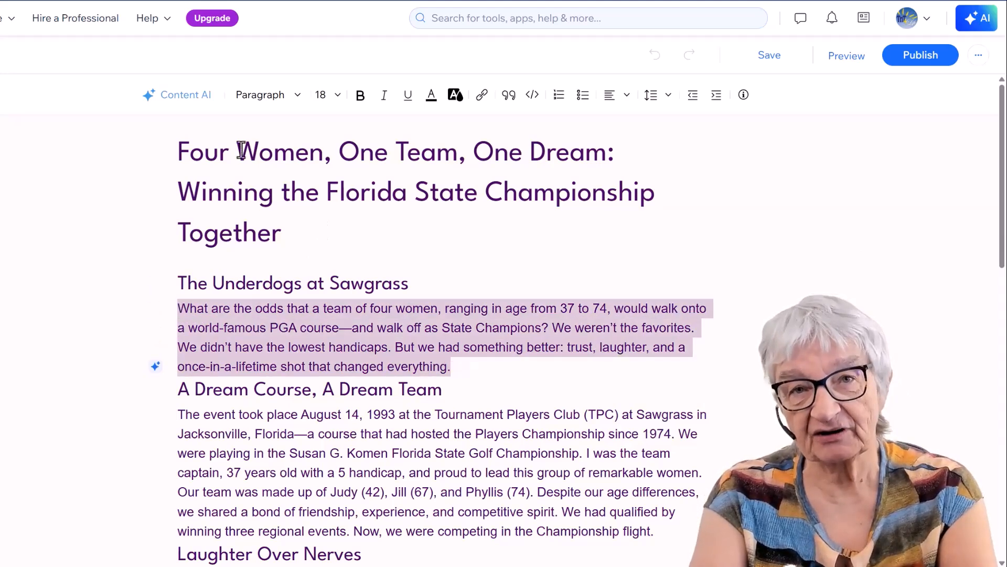
pyautogui.click(179, 95)
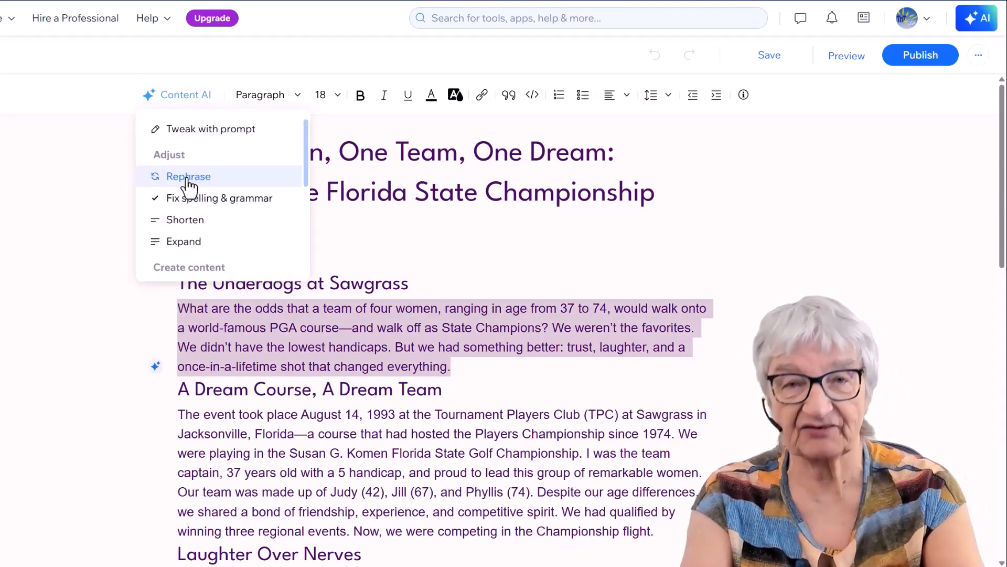
pyautogui.click(188, 177)
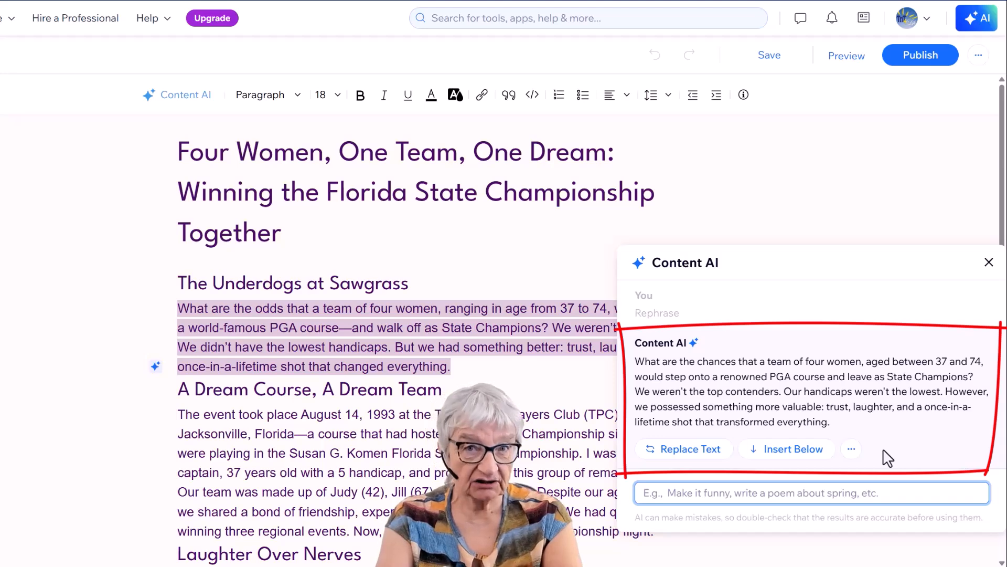
pyautogui.click(793, 450)
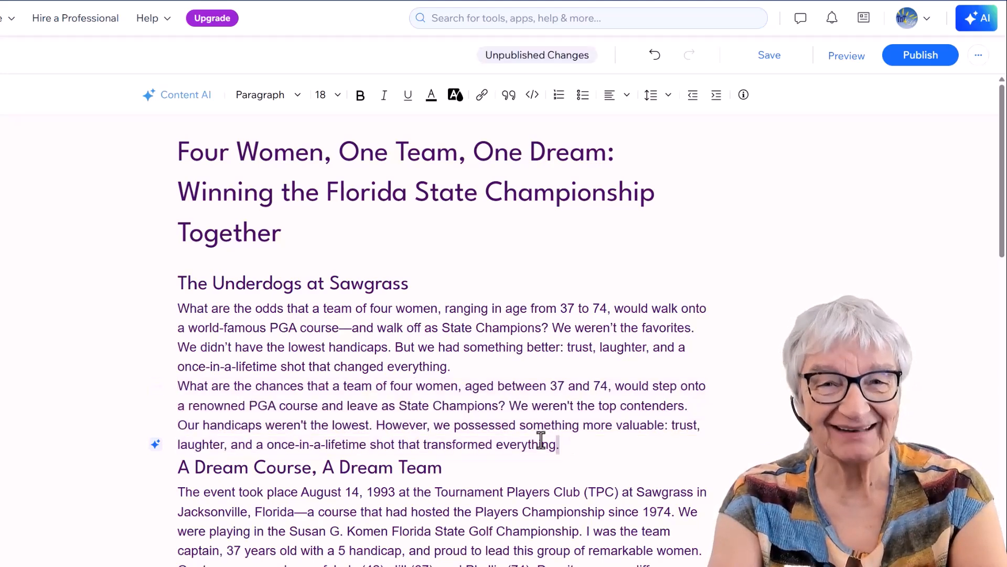
pyautogui.moveTo(560, 444); pyautogui.dragTo(161, 392)
pyautogui.press('BackSpace')
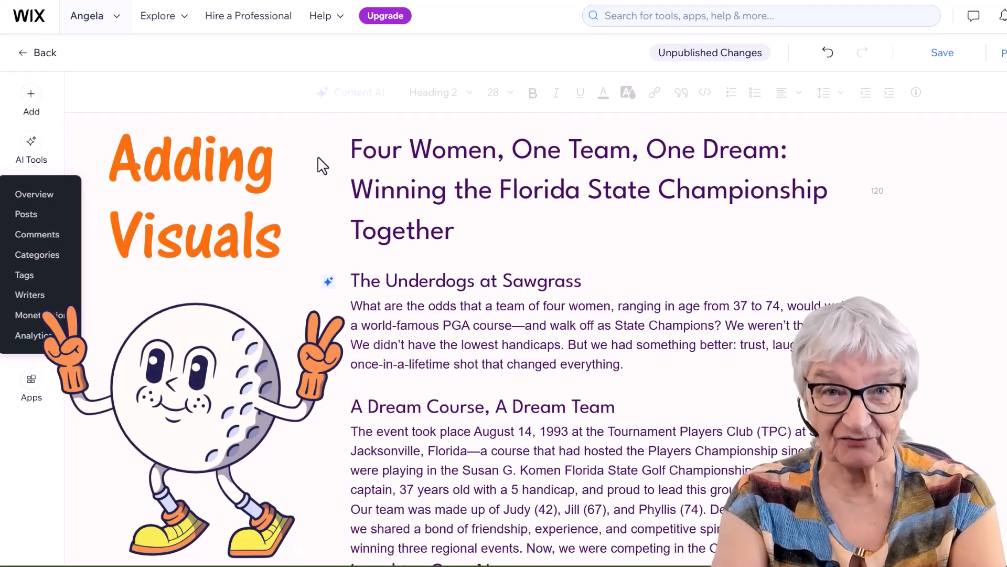
# Upload The Team.jpg from the computer and insert it as an image between the post title and "The Underdogs at Sawgrass"
pyautogui.click(40, 107)
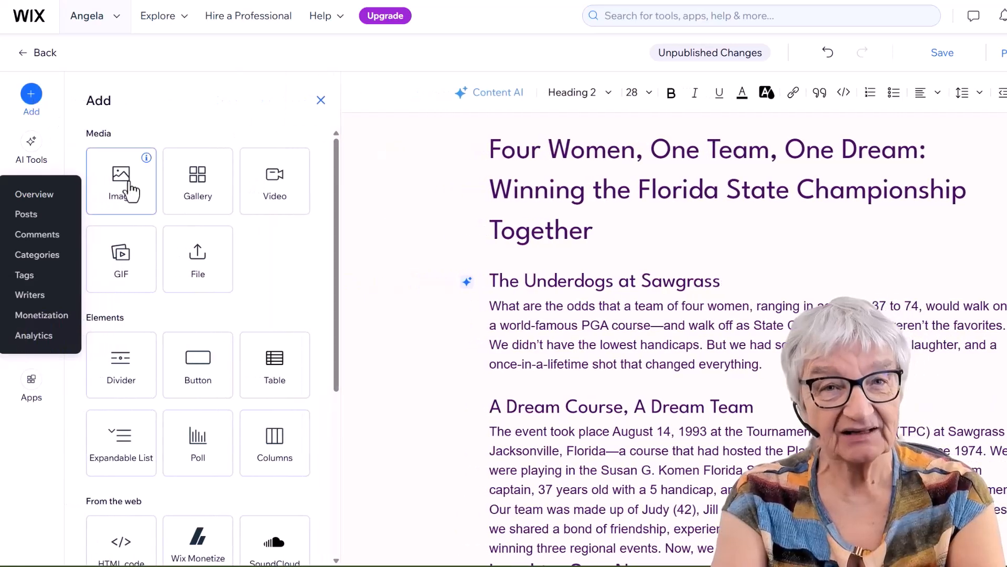
pyautogui.click(123, 178)
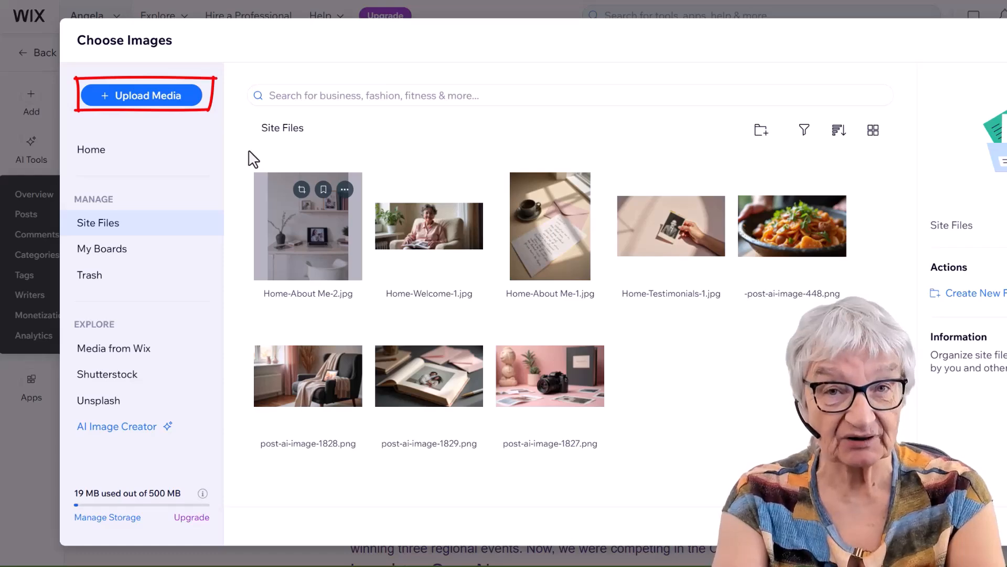
pyautogui.click(144, 102)
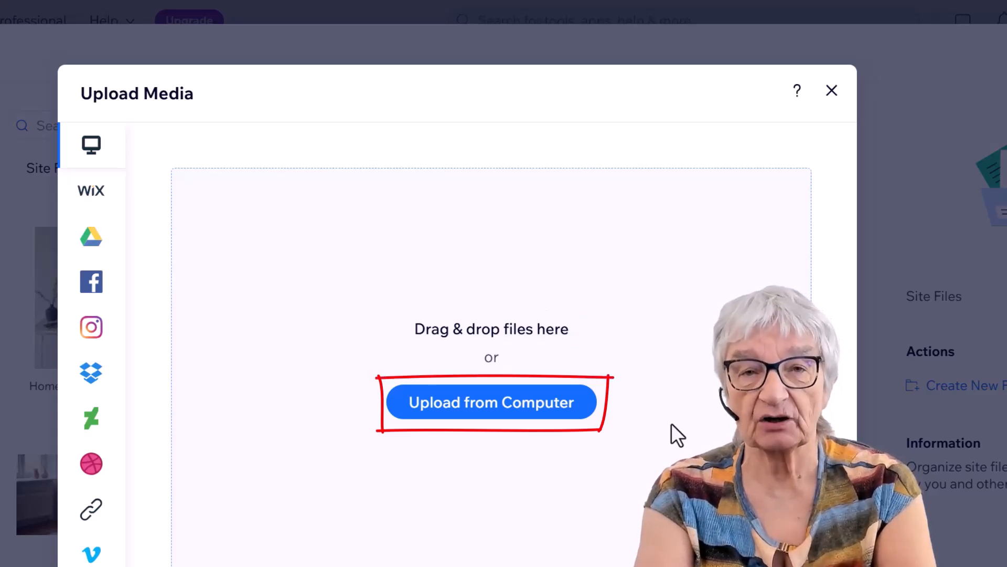
pyautogui.click(511, 409)
pyautogui.click(151, 275)
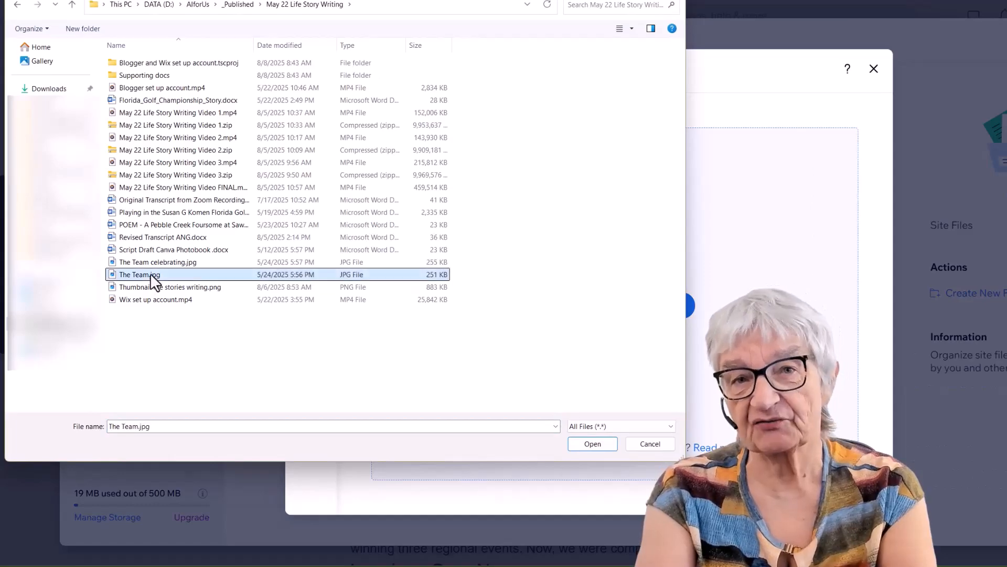
pyautogui.doubleClick(151, 274)
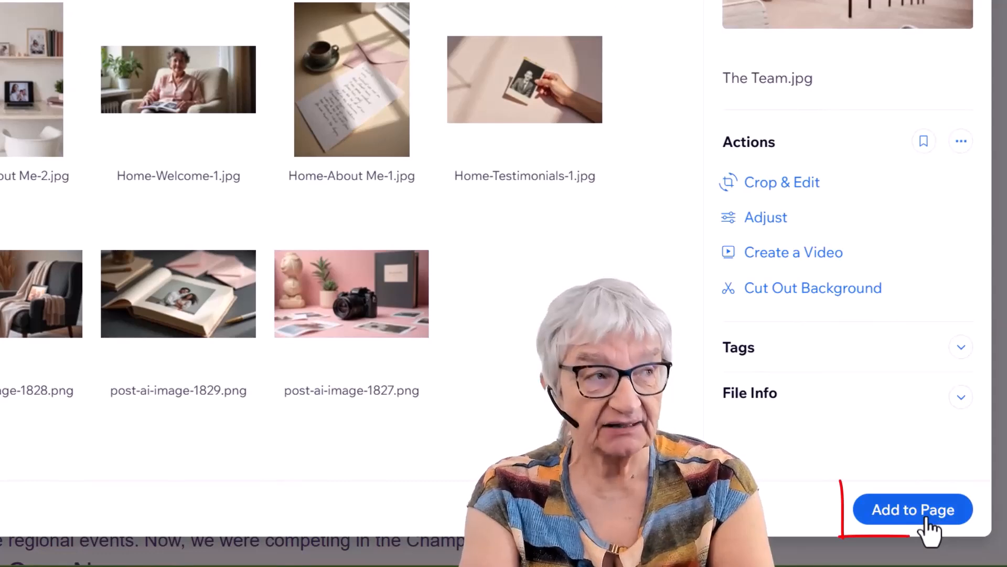
pyautogui.click(912, 509)
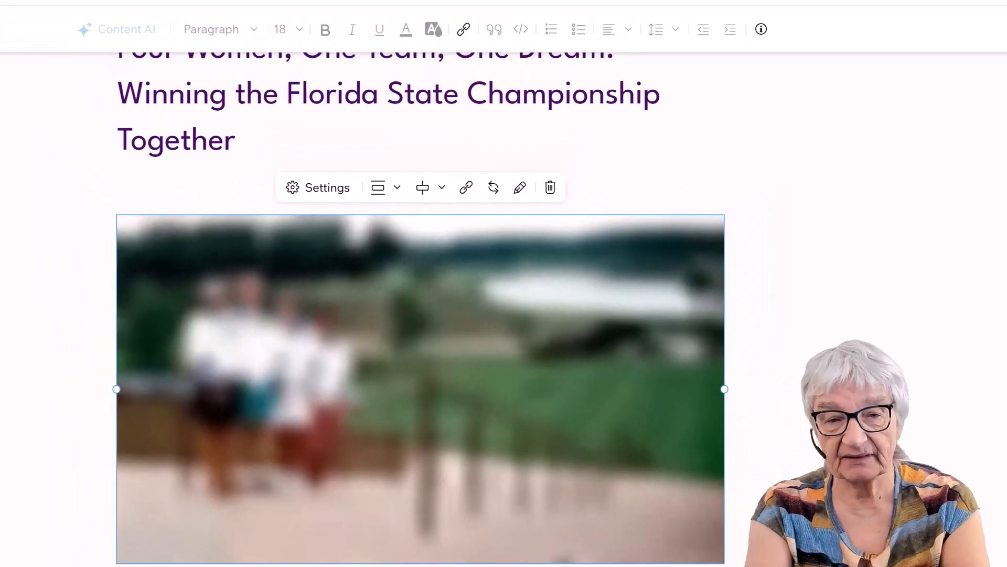
# Add a blank line after each of the sections "A Dream Course, A Dream Team", "Laughter Over Nerves" and "Starting Strong"
pyautogui.scroll(-2, 896, 305)
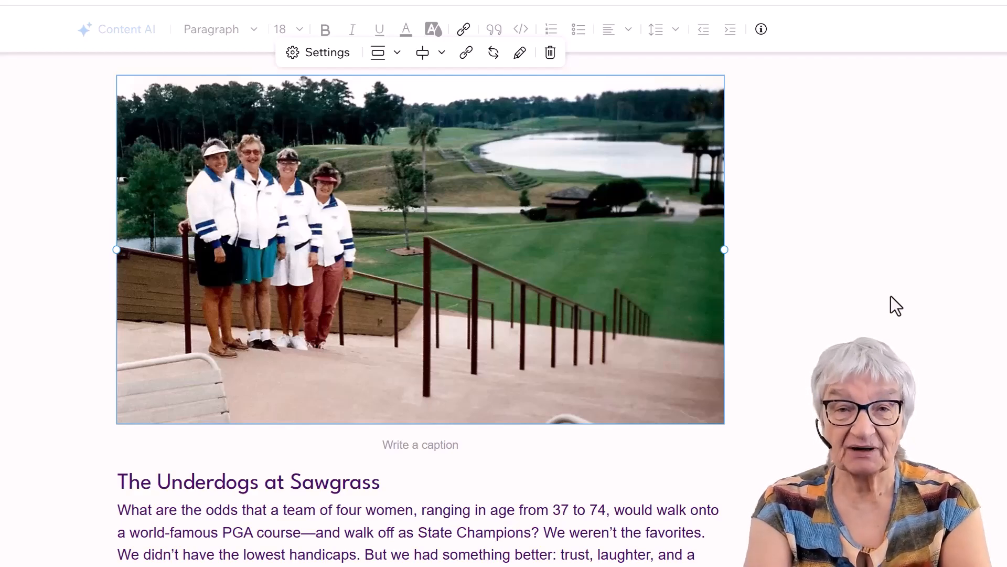
pyautogui.scroll(-7, 922, 133)
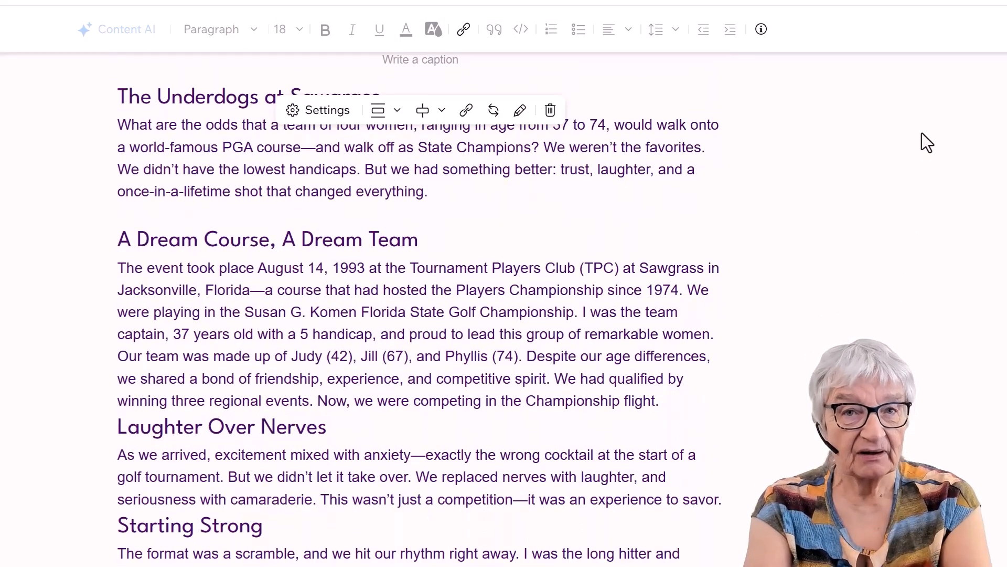
pyautogui.scroll(-3, 722, 243)
pyautogui.click(674, 266)
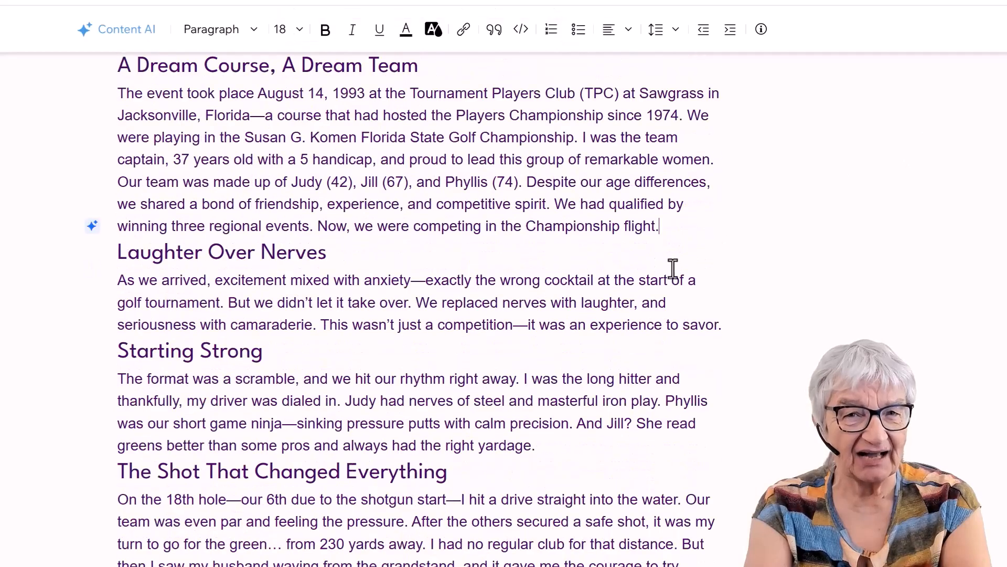
pyautogui.press('Return')
pyautogui.click(739, 344)
pyautogui.press('Return')
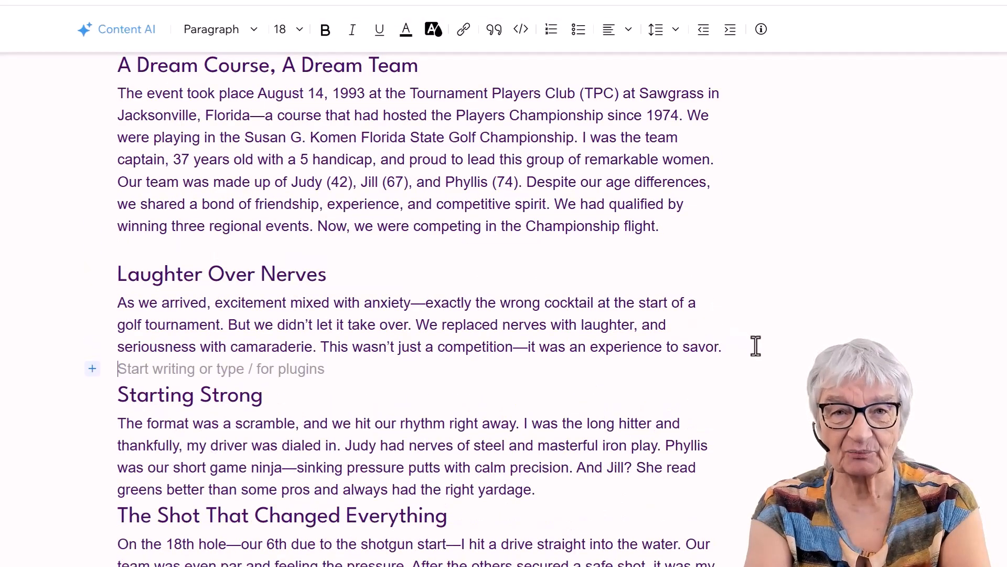
pyautogui.scroll(-4, 724, 349)
pyautogui.scroll(1, 573, 360)
pyautogui.click(568, 355)
pyautogui.press('Return')
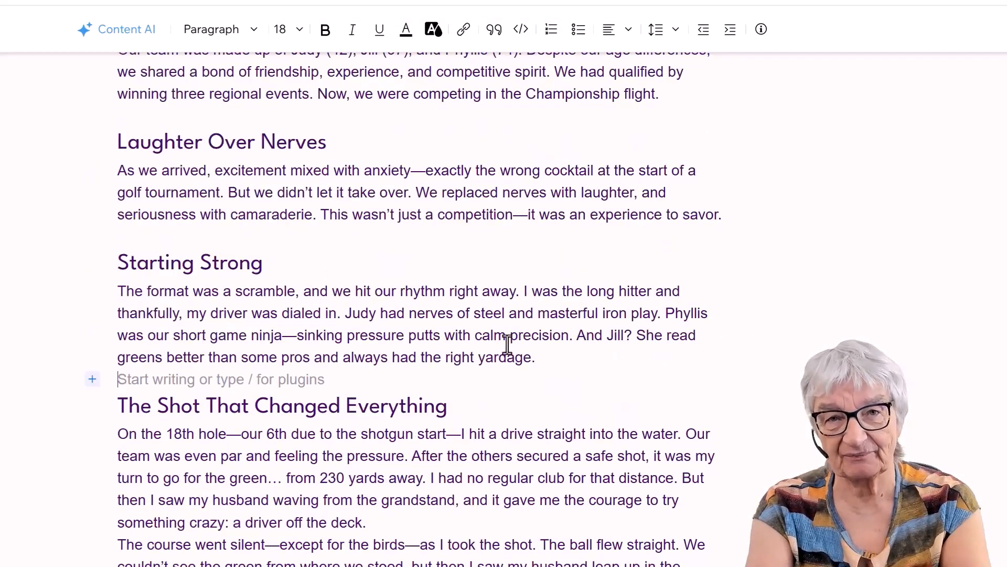
# Add a blank line after both paragraphs of "The Shot That Changed Everything" and after the "From Birdie to Bliss" and "Champions Against the Odds" sections
pyautogui.scroll(-4, 508, 341)
pyautogui.click(411, 328)
pyautogui.press('Return')
pyautogui.scroll(-3, 363, 358)
pyautogui.click(328, 310)
pyautogui.press('Return')
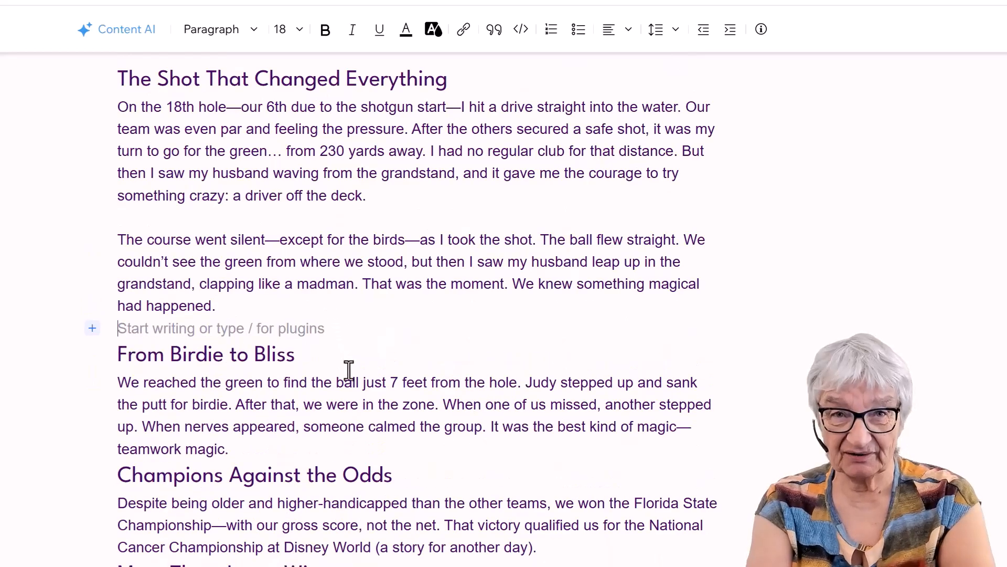
pyautogui.scroll(-3, 336, 362)
pyautogui.click(351, 321)
pyautogui.press('Return')
pyautogui.scroll(-3, 472, 341)
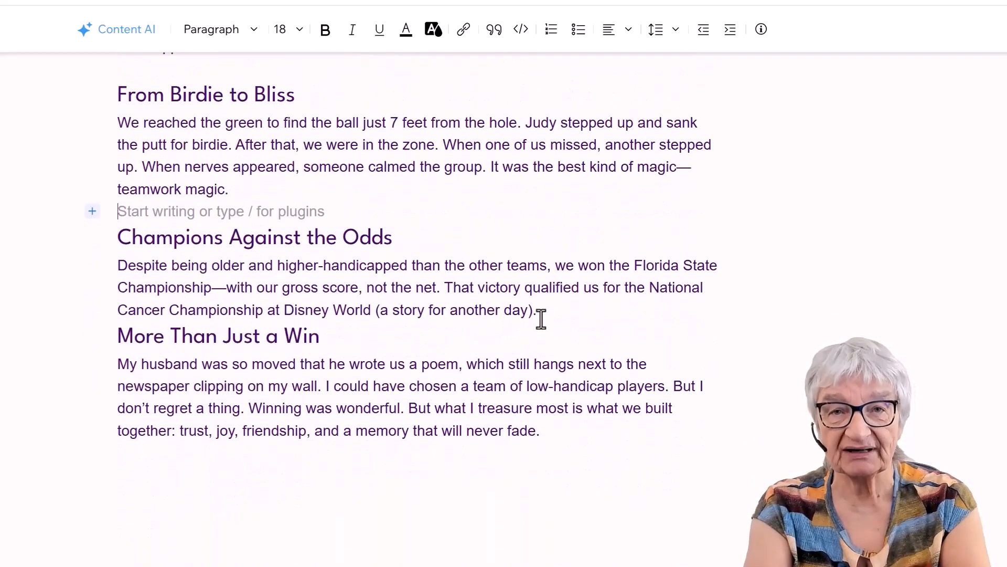
pyautogui.click(555, 314)
pyautogui.press('Return')
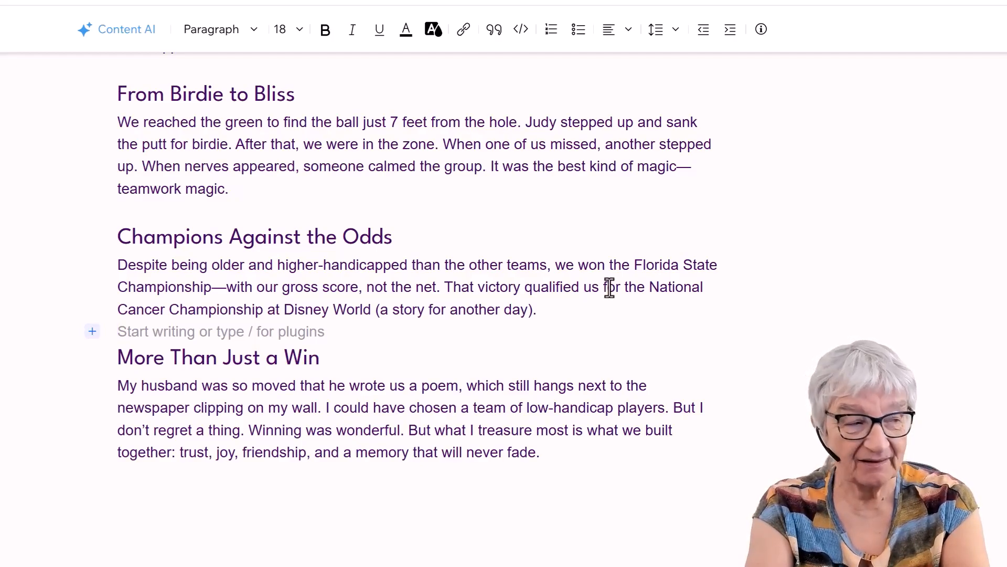
# Publish the post's changes and look through the live post, opened from the posts list, down to its last section
pyautogui.scroll(15, 609, 287)
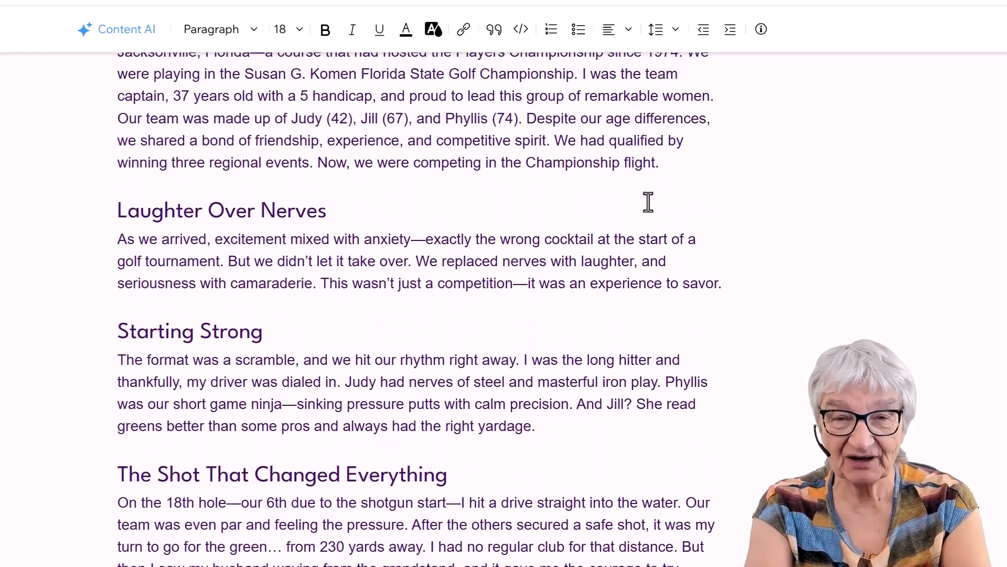
pyautogui.scroll(10, 648, 202)
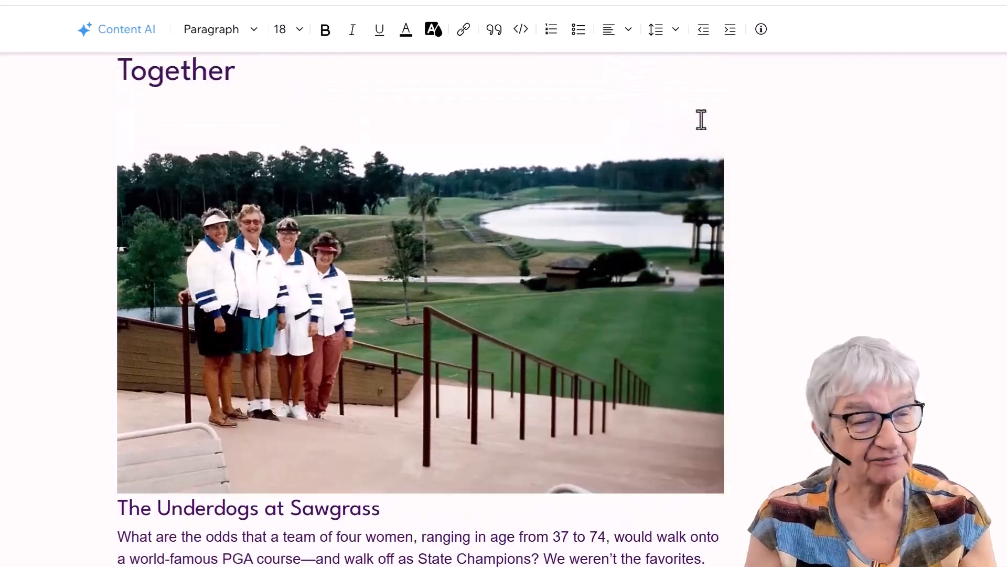
pyautogui.scroll(3, 702, 120)
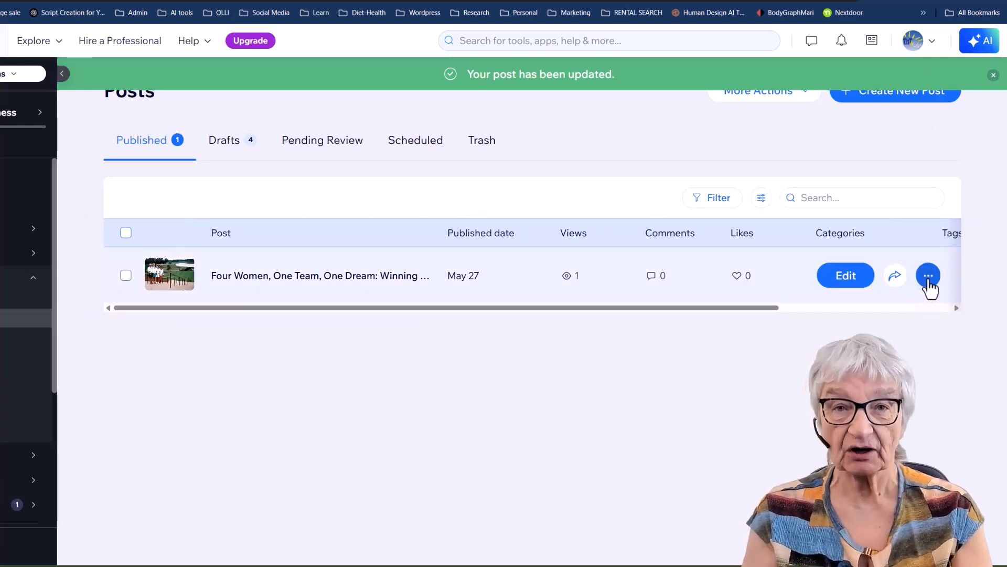
pyautogui.click(929, 276)
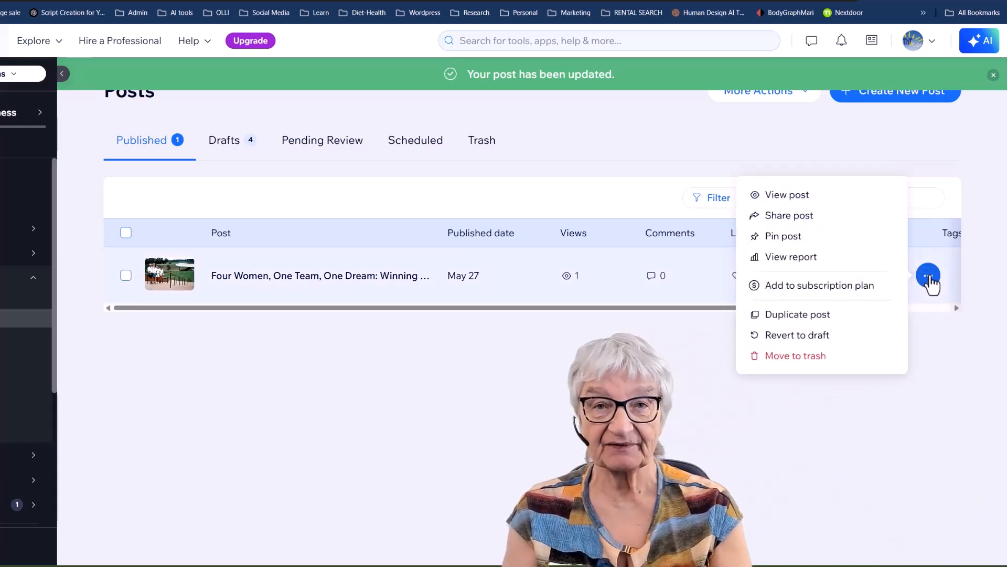
pyautogui.click(791, 200)
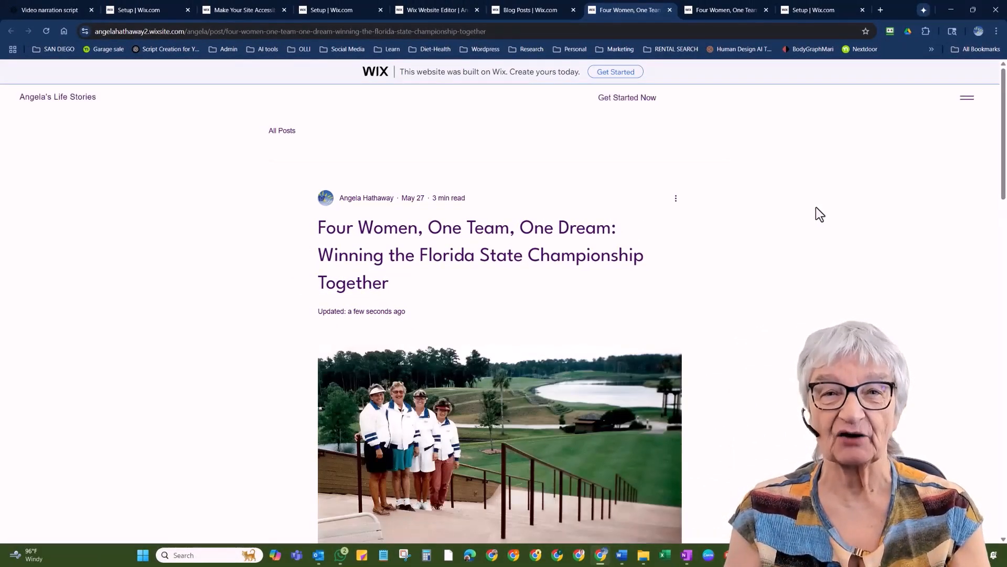
pyautogui.scroll(-2, 820, 213)
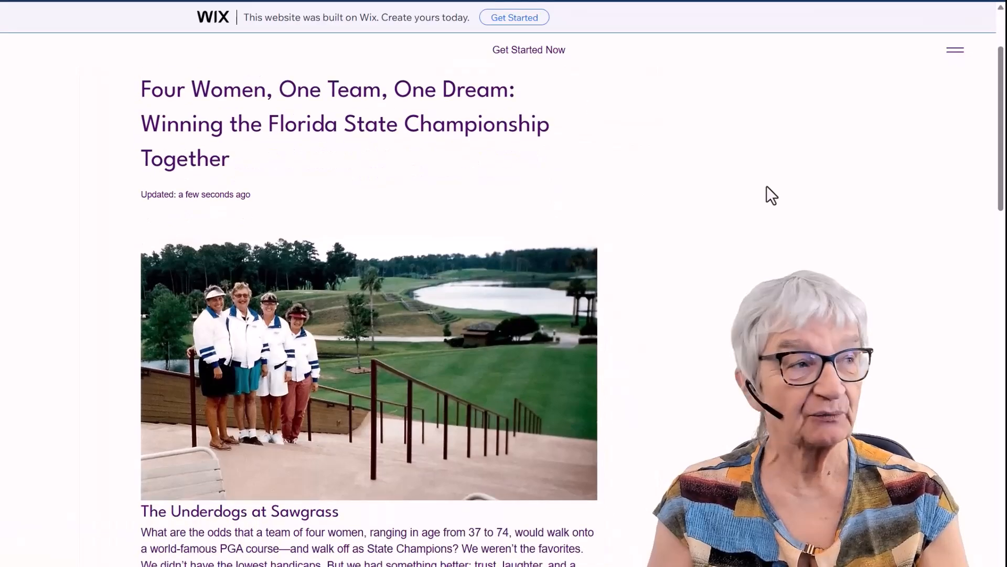
pyautogui.scroll(-5, 766, 186)
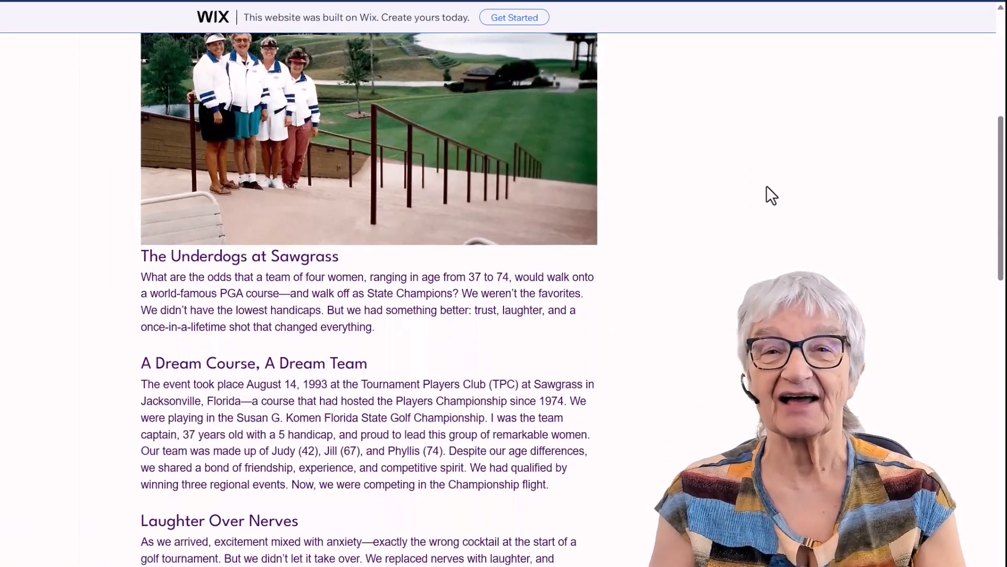
pyautogui.scroll(-12, 767, 186)
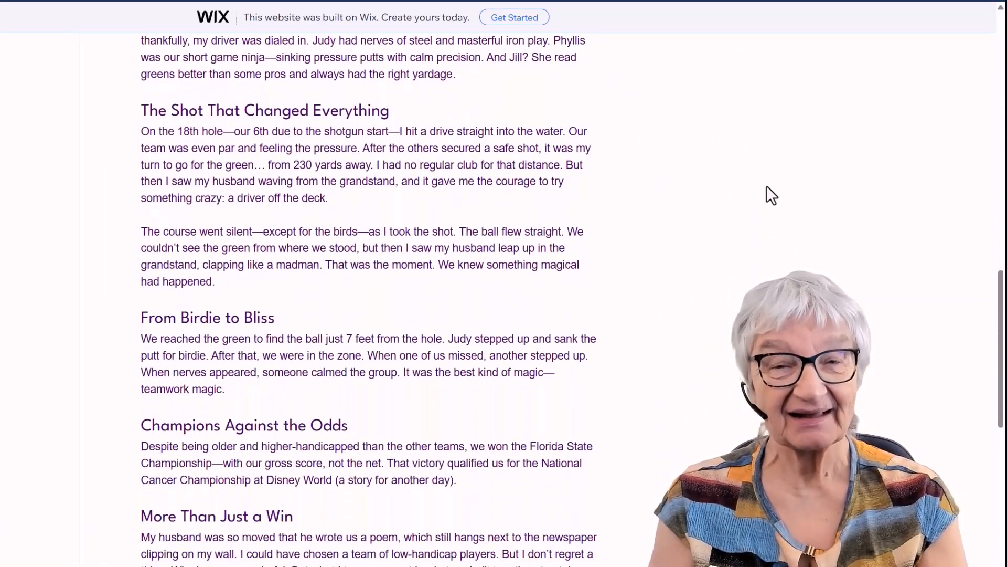
pyautogui.scroll(-4, 767, 185)
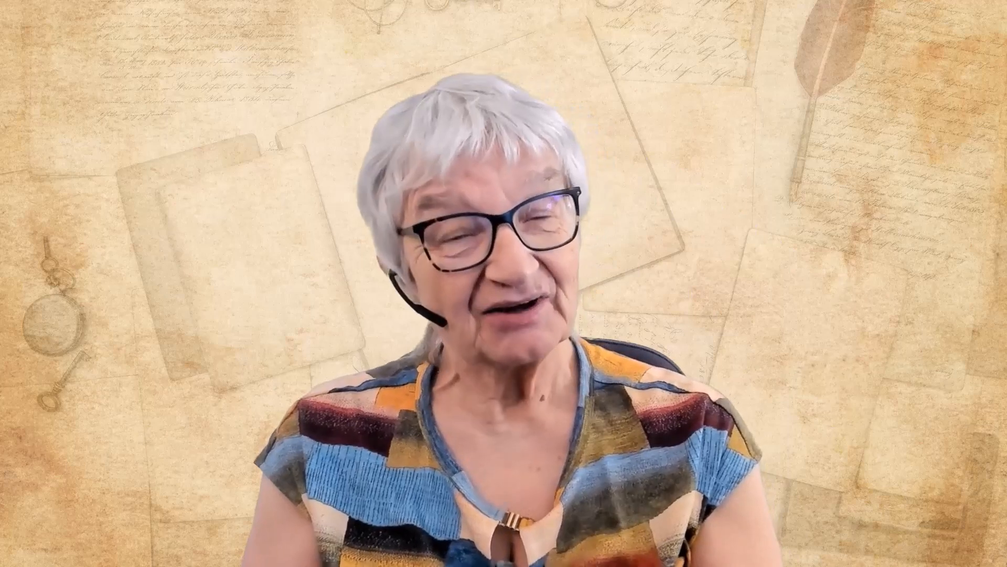